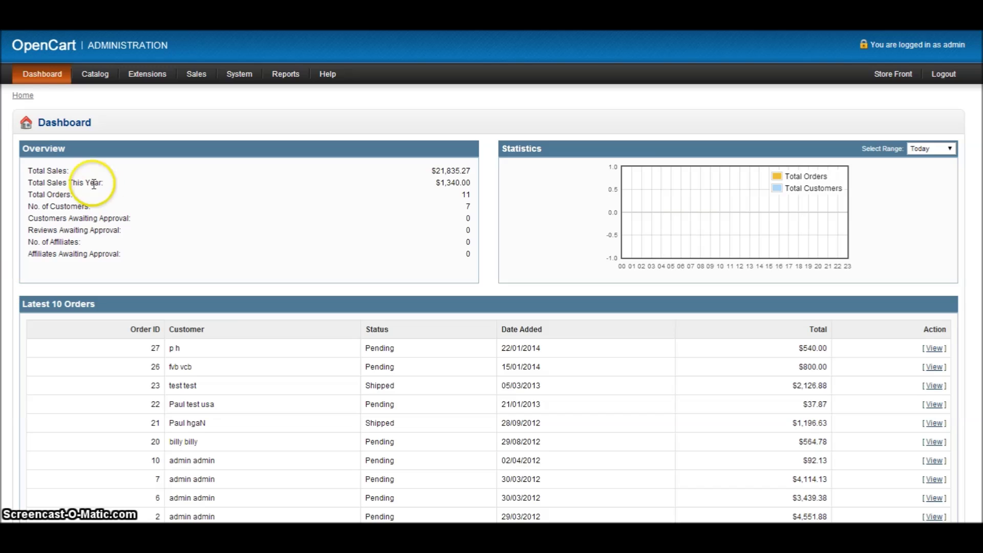
- Open the catalog's category list and start a new category
mouse_move(91, 74)
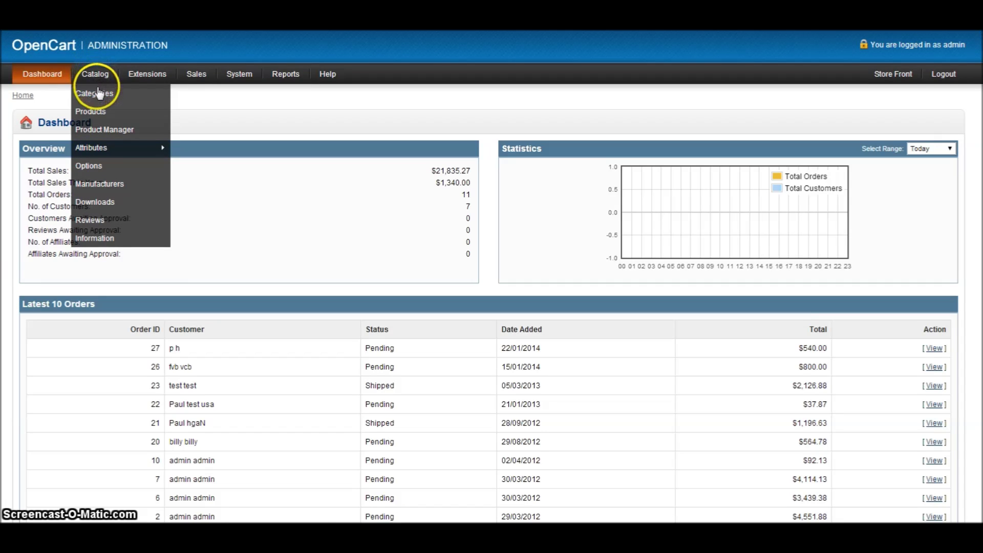
click(98, 94)
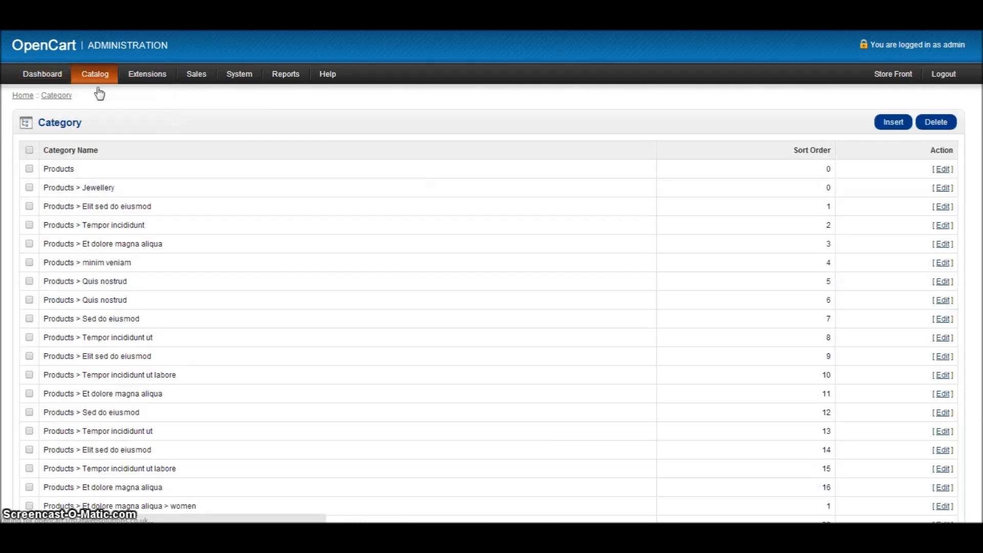
click(281, 227)
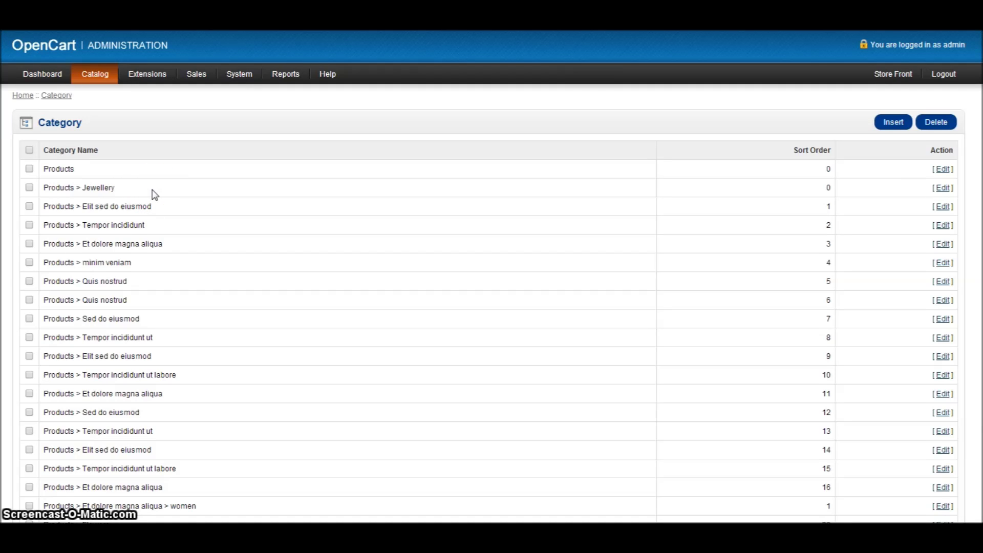
click(893, 123)
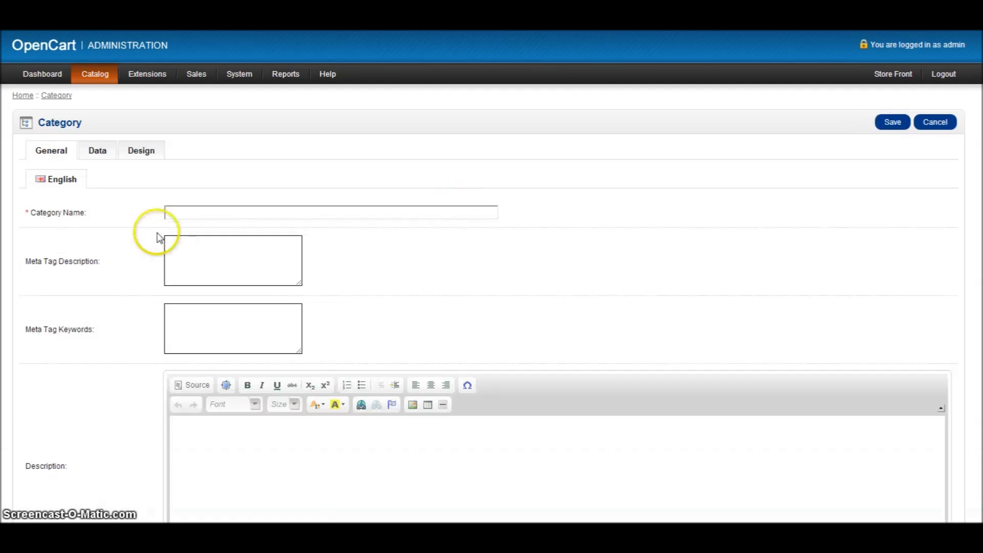
- Name the new category "Bracelets"
click(181, 215)
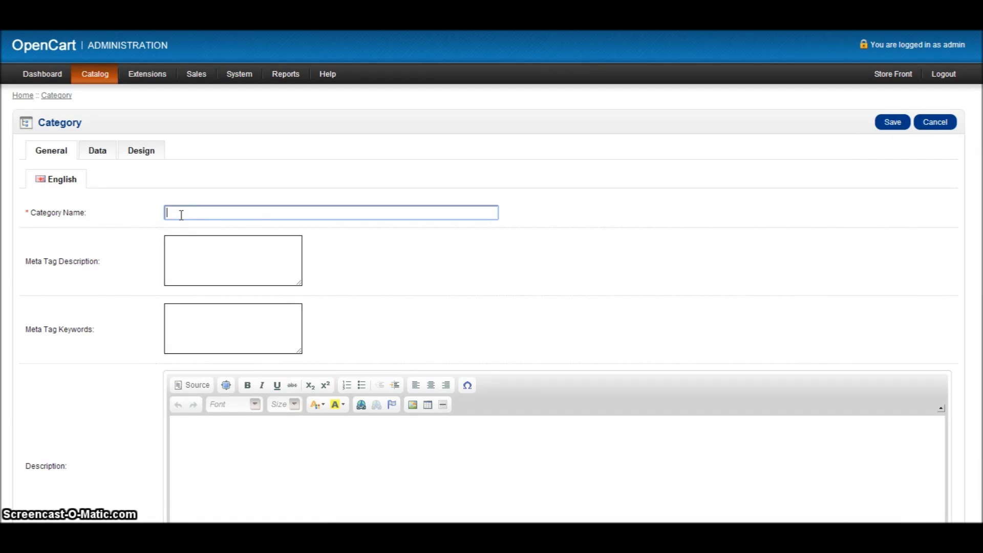
text(Br)
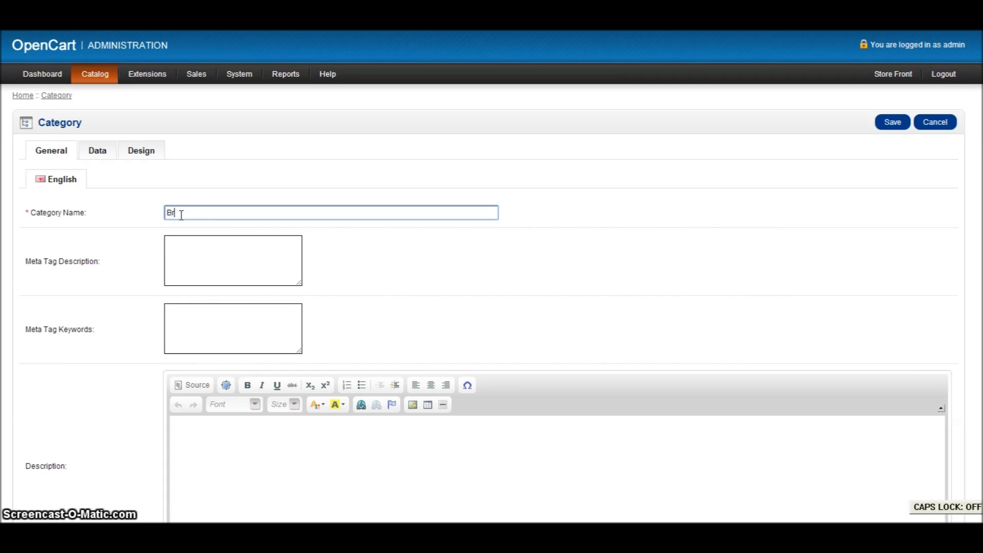
text(acele)
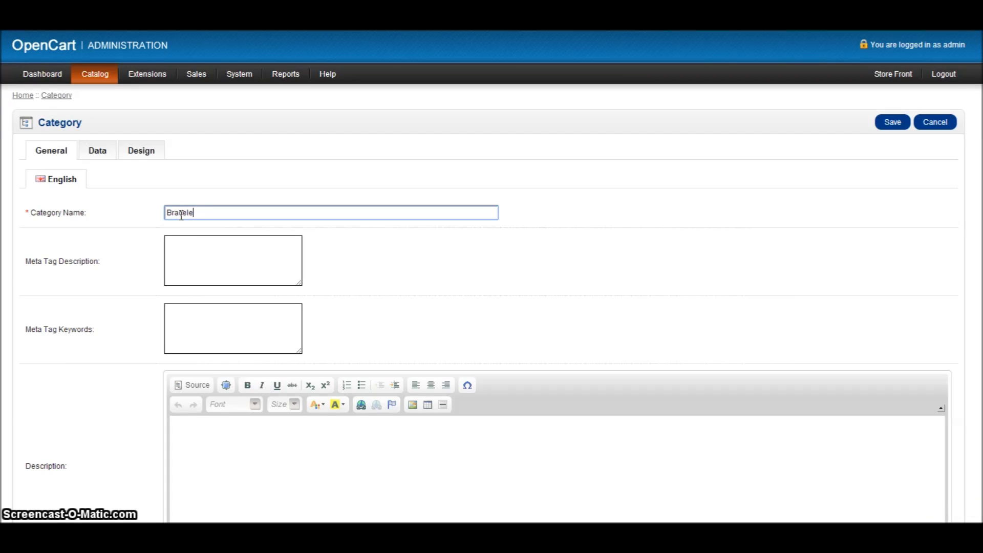
text(ts)
- Fill the category's Description with "Add the perfect finishing touch to your look with a bracelet from our silver jewellery collection."
click(215, 247)
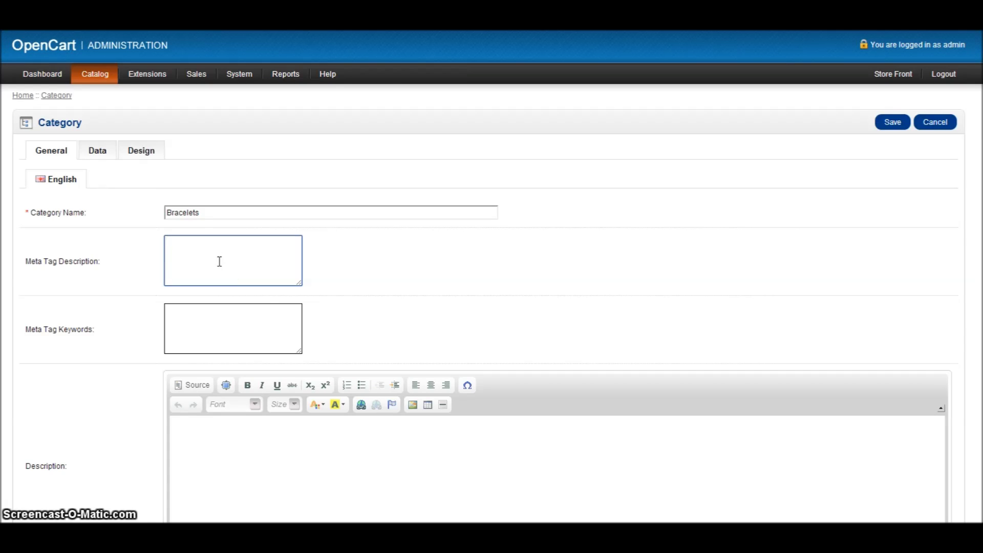
text(Add the perfect finishing touch to your look with a bracelet from our silver jewellery collection.)
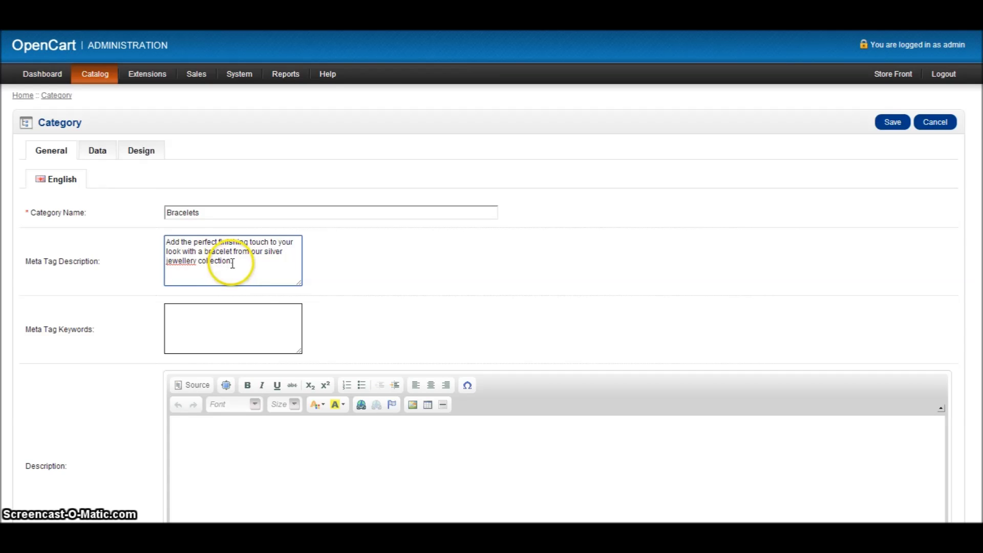
drag(232, 261, 134, 225)
key(ctrl+x)
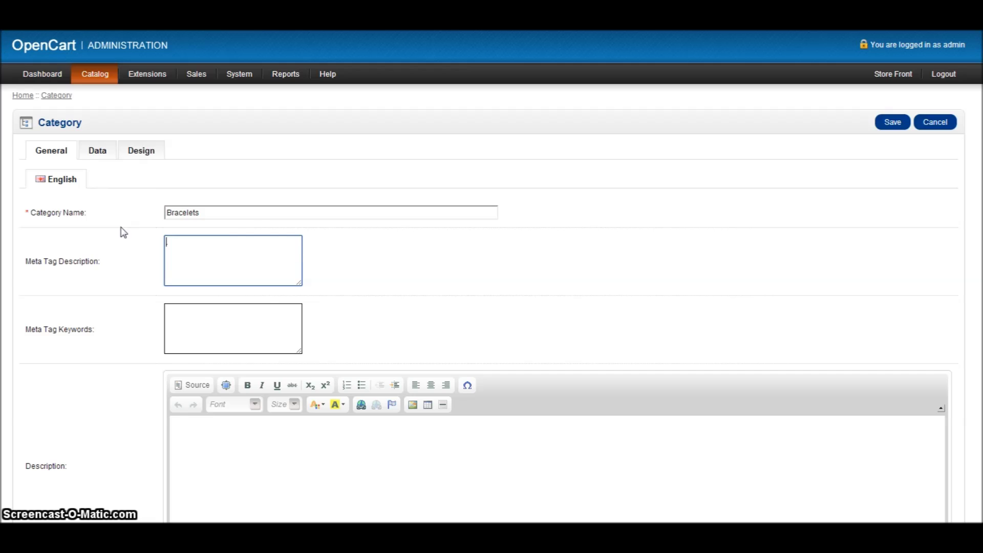
click(188, 435)
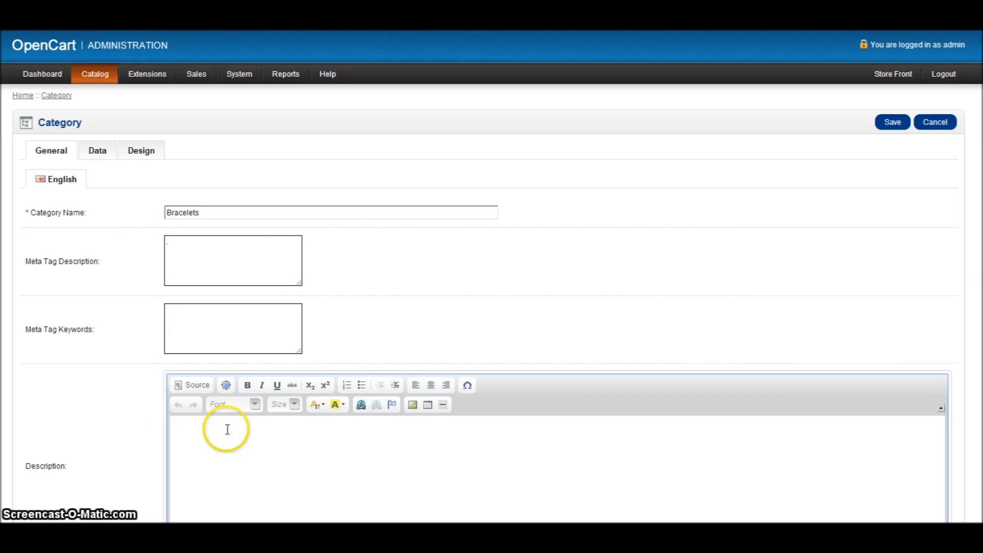
key(ctrl+v)
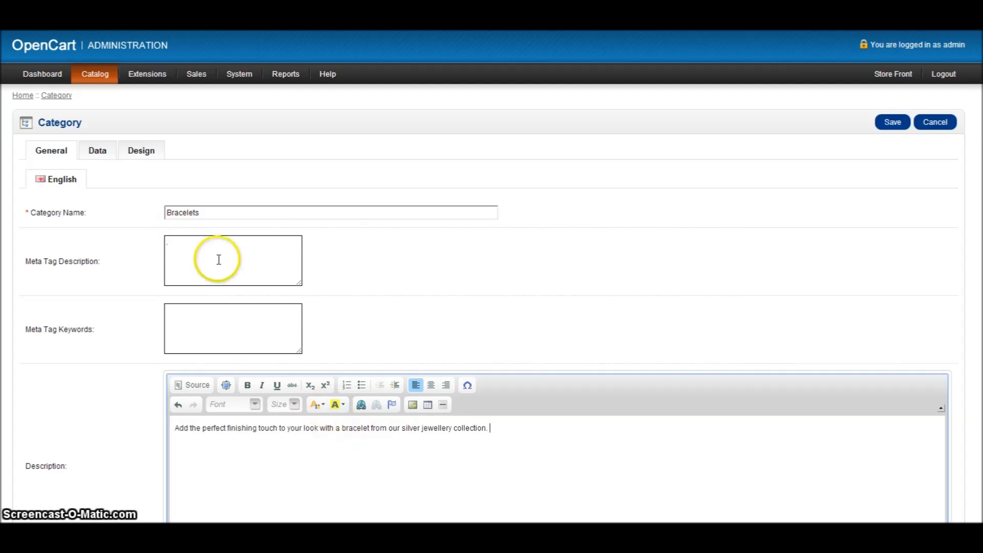
click(533, 447)
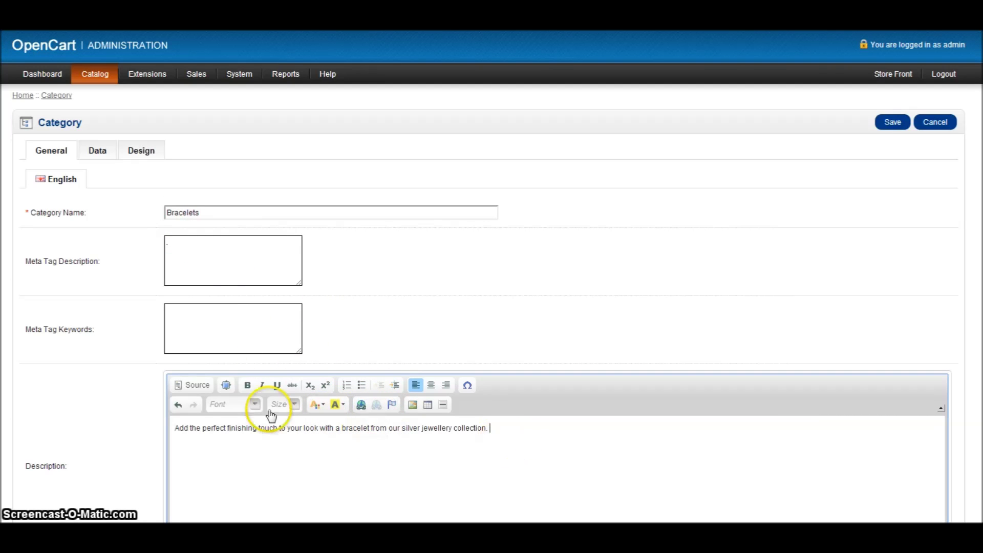
- Paste the description sentence into the Meta Tag Description as well and remove its opening words "Add the"
click(189, 255)
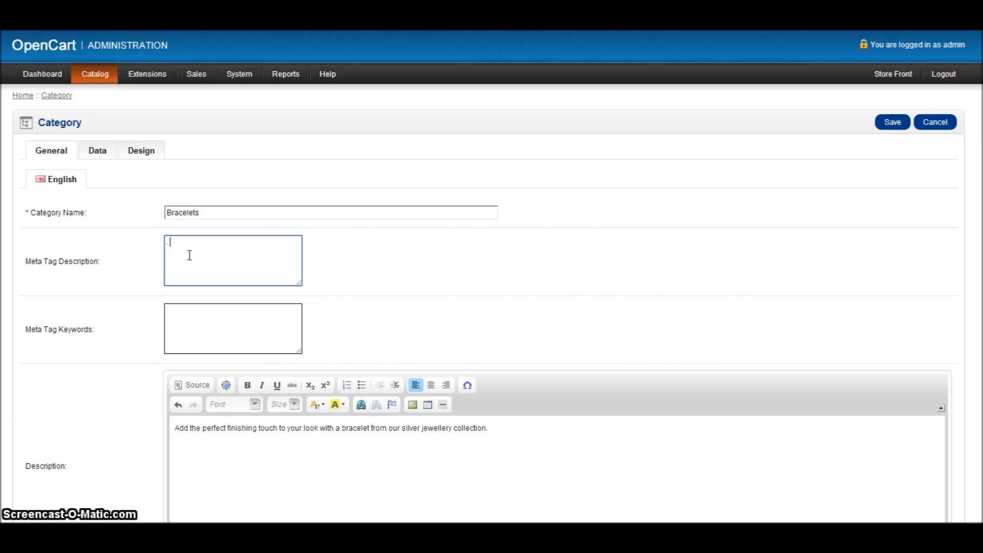
key(ctrl+v)
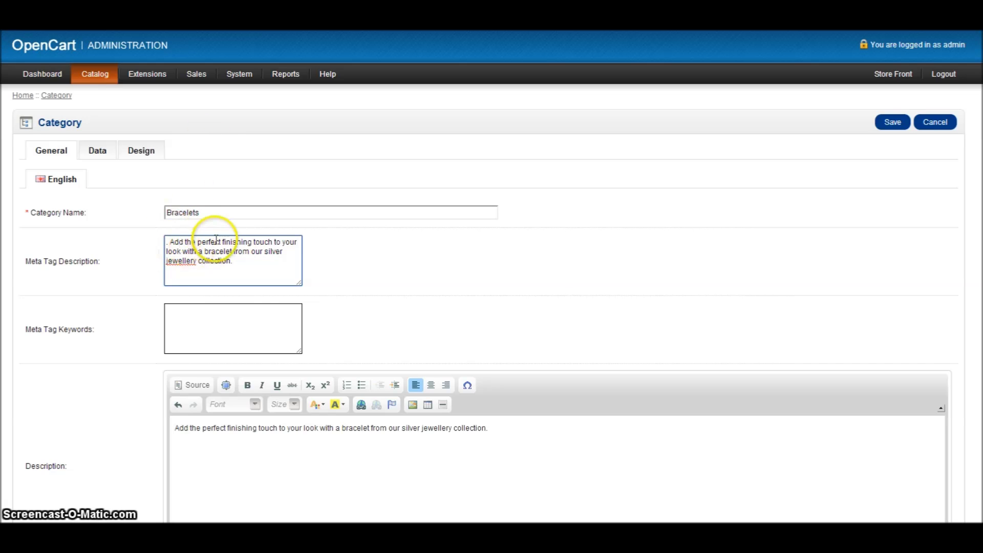
drag(197, 243, 131, 241)
key(Delete)
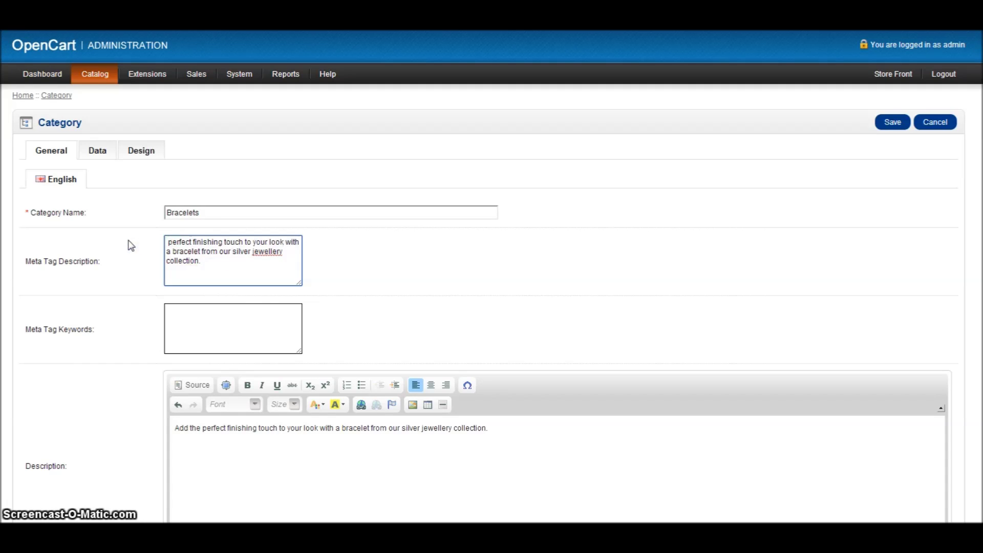
- Insert "Bracelets add the" before "perfect finishing touch" in the Meta Tag Description, correcting the spelling of "Bracelets"
click(284, 252)
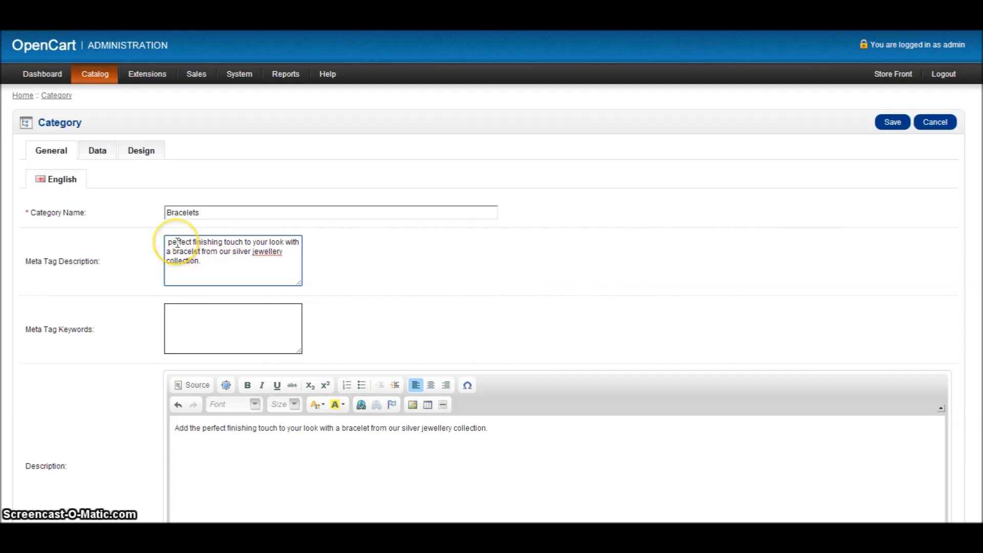
text(Bracel)
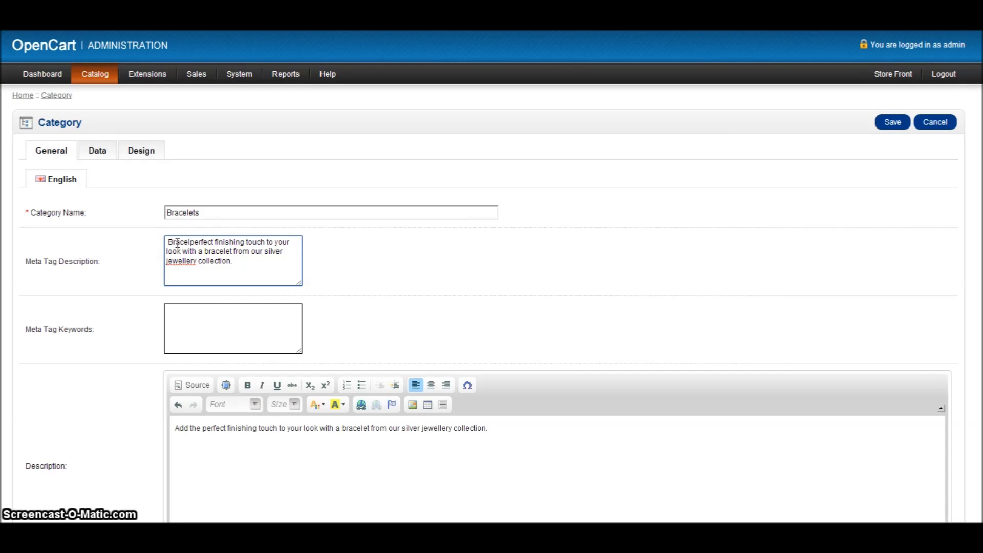
key(BackSpace)
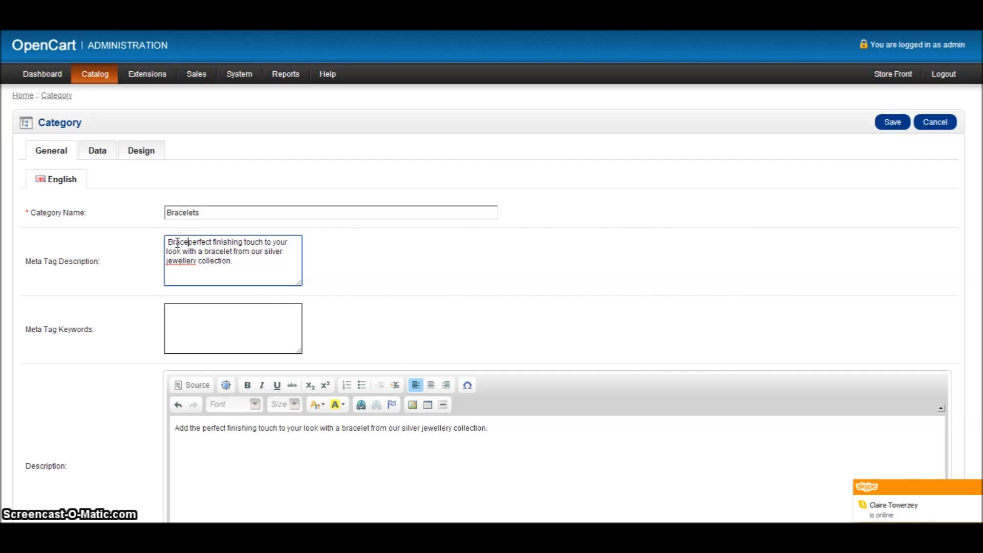
text(l)
text(ets)
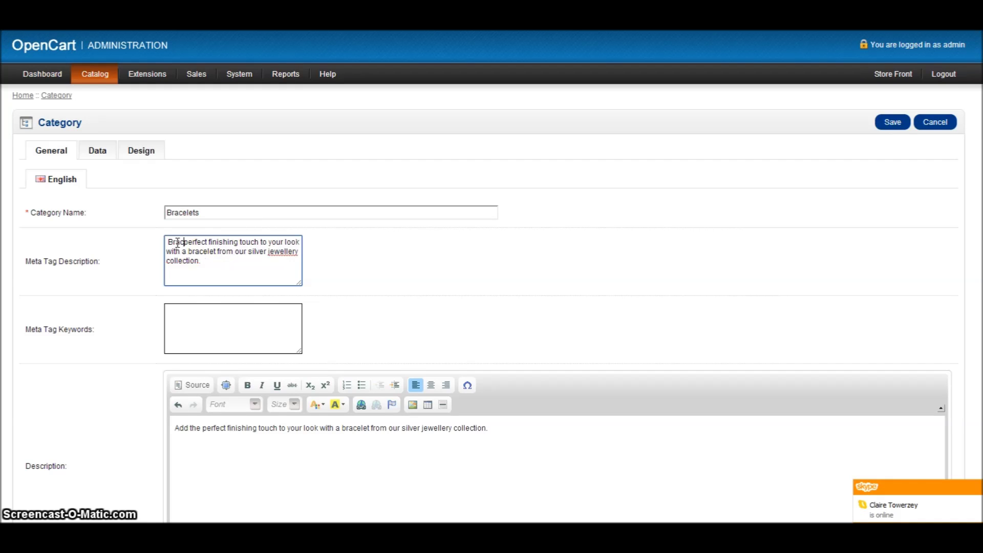
text( add the)
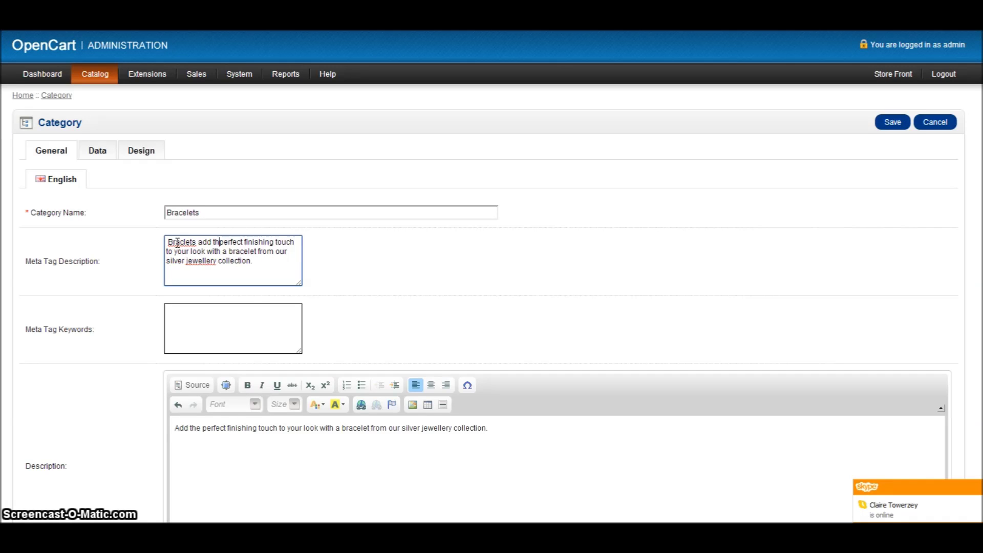
click(190, 249)
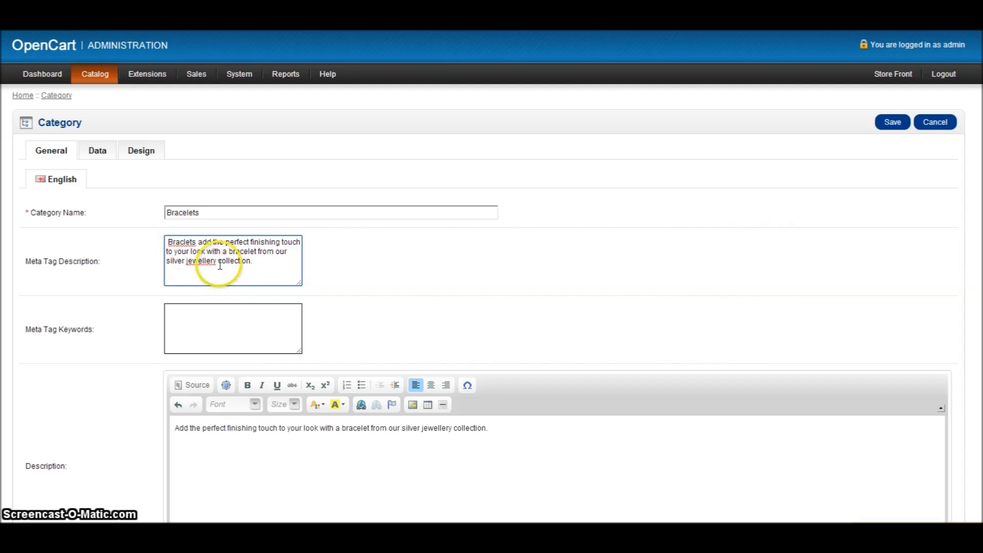
double_click(183, 242)
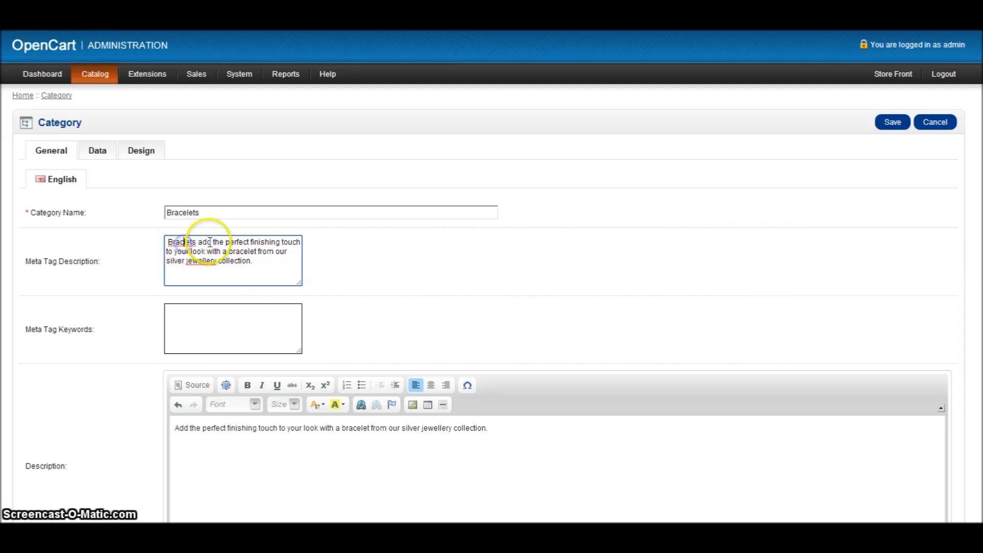
text(Bracelets)
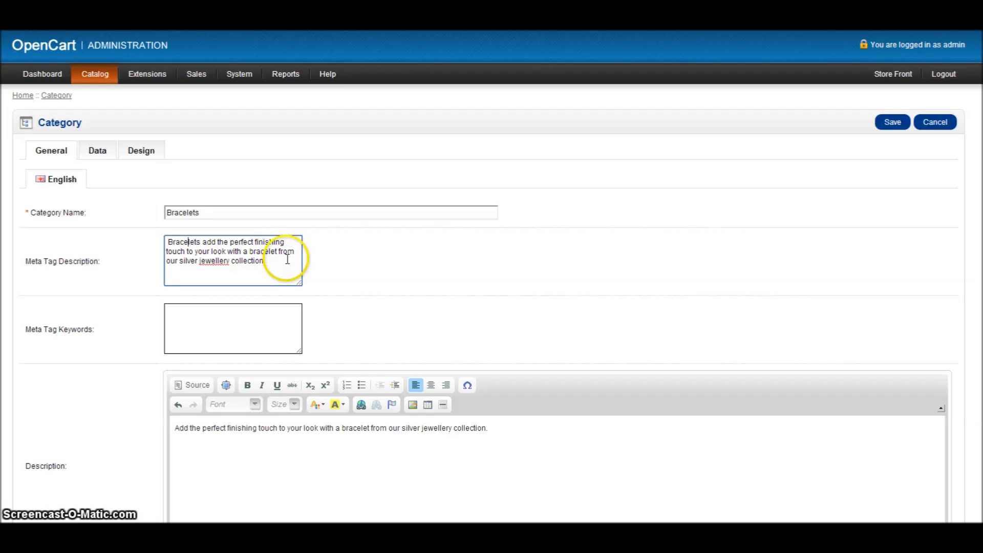
- Enter "bracelets, silver bracelets, charm bracelets," as the Meta Tag Keywords
click(293, 327)
text(bracelets, sil)
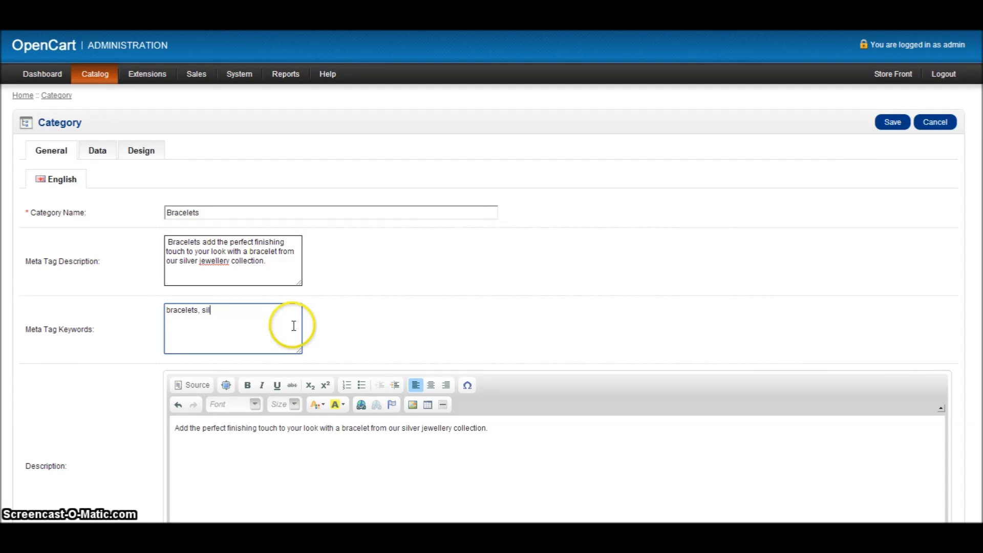
text(ver brav)
text(rm b)
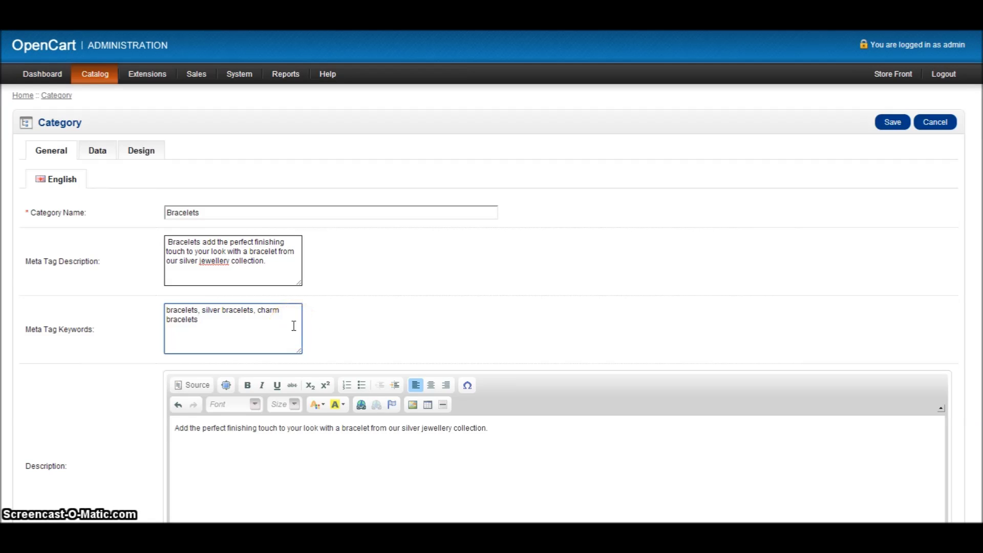
text(racelets,)
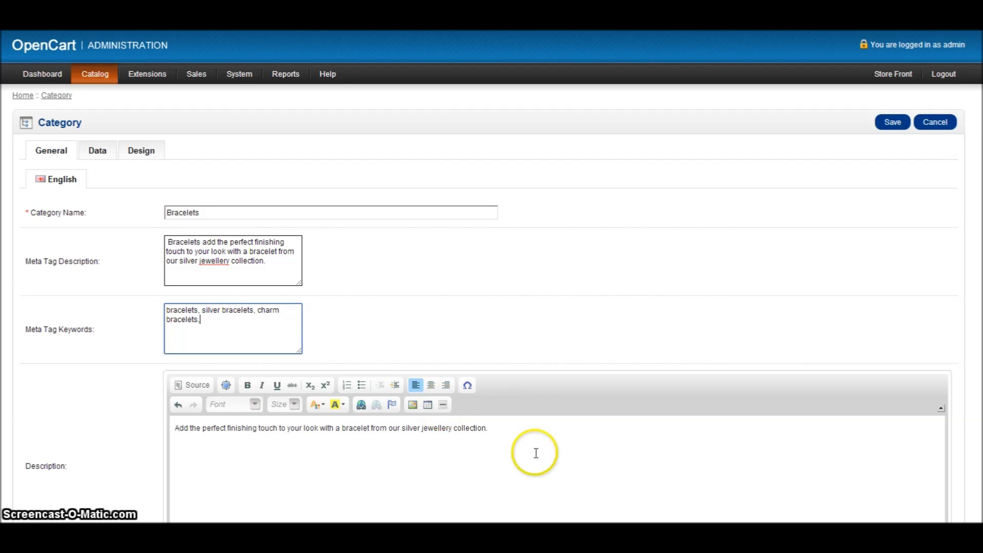
- Make the words "bracelet" and "silver jewellery" bold in the category's Description
scroll(533, 450, down, 3)
scroll(533, 447, up, 3)
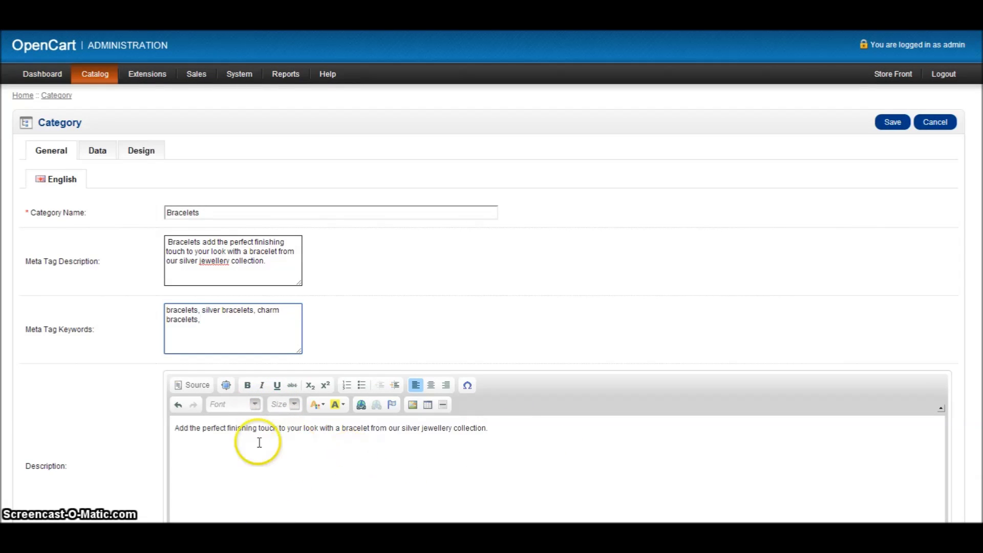
click(363, 428)
drag(342, 428, 343, 428)
click(247, 385)
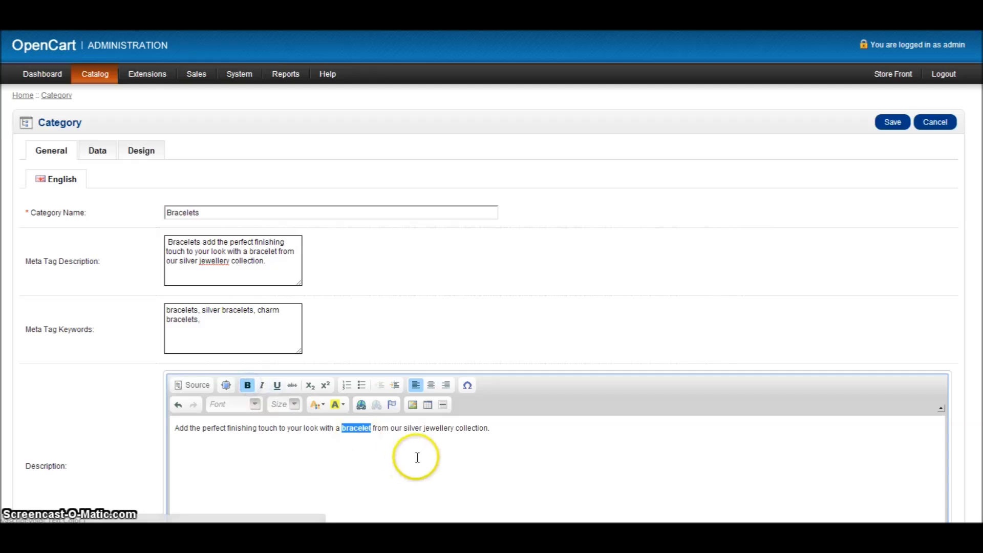
drag(404, 428, 457, 428)
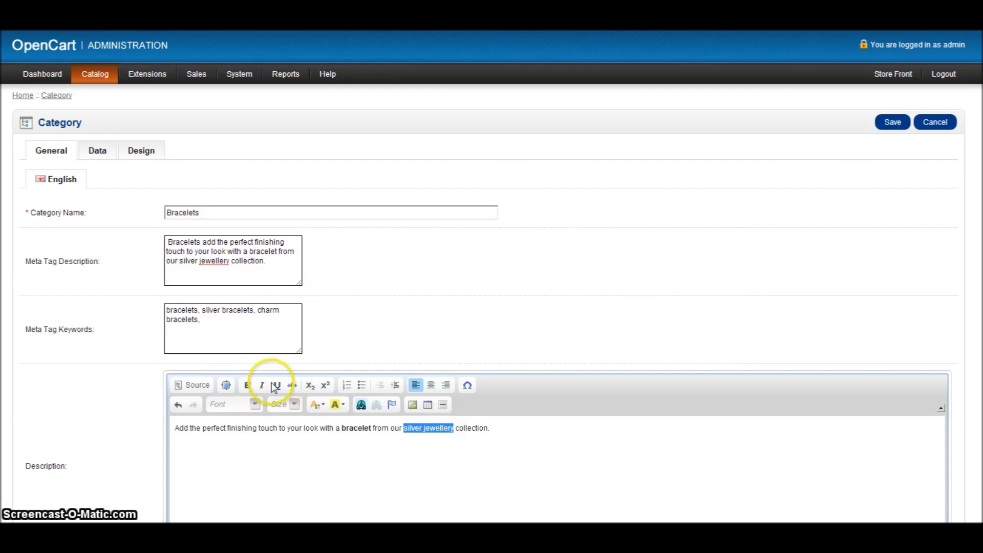
click(247, 385)
click(539, 434)
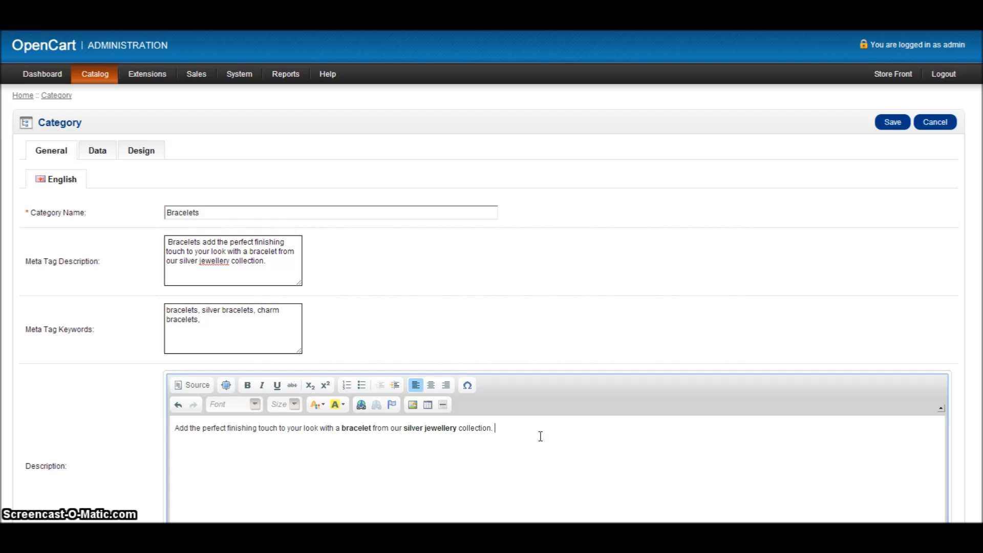
click(538, 438)
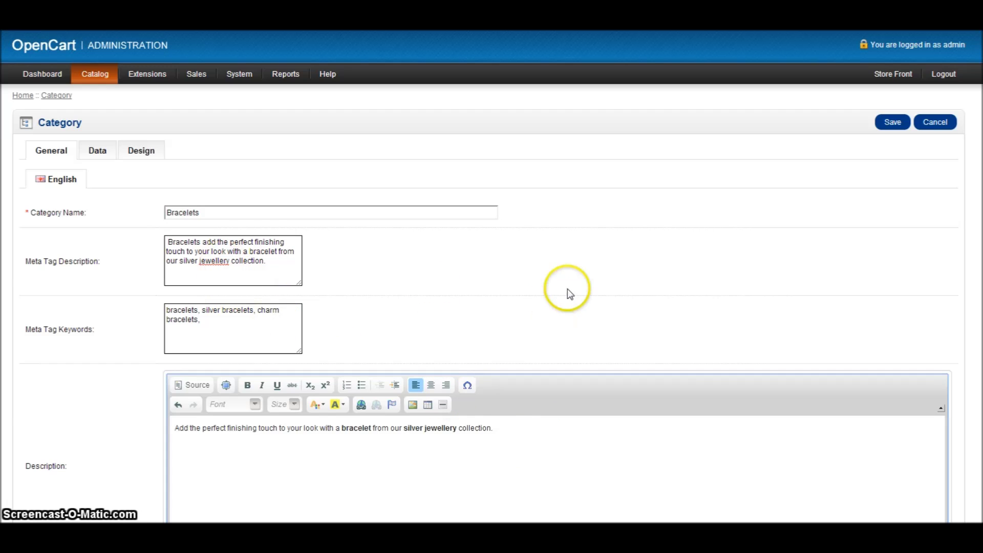
- Set the category's Parent Category to "Products > Jewellery" in its data settings
scroll(415, 276, down, 3)
scroll(419, 272, up, 3)
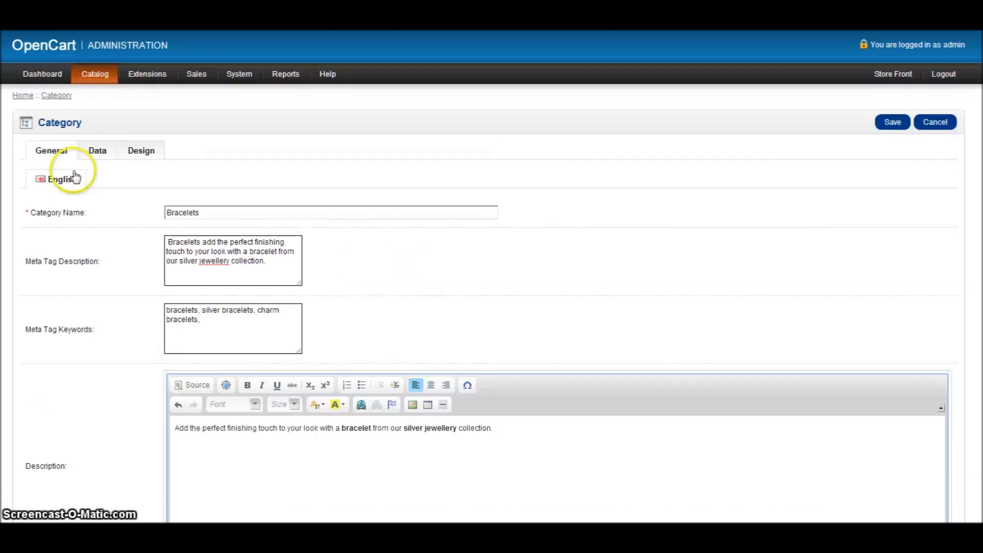
click(97, 150)
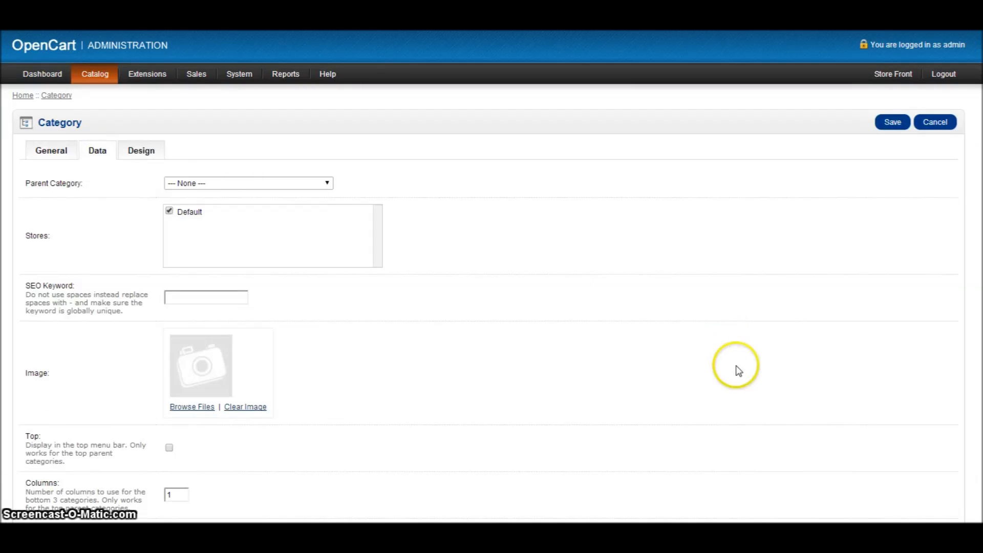
click(328, 183)
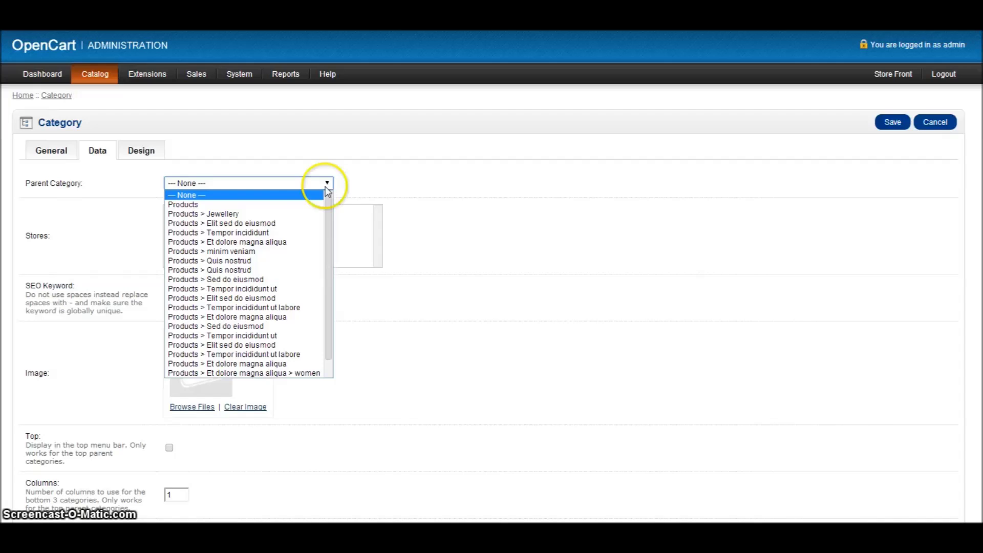
click(318, 213)
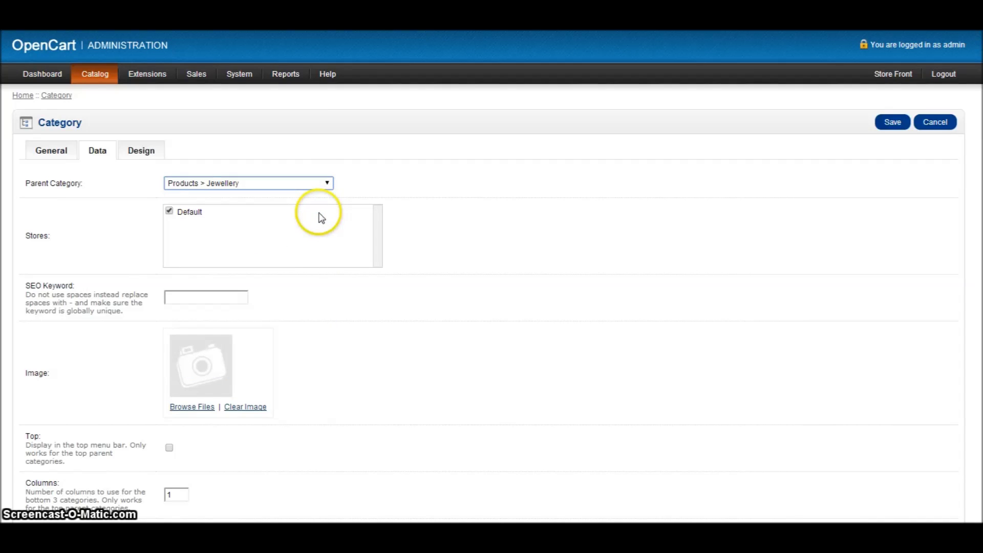
- Enter "bracelets" as the category's SEO Keyword
click(193, 296)
text(bracelet)
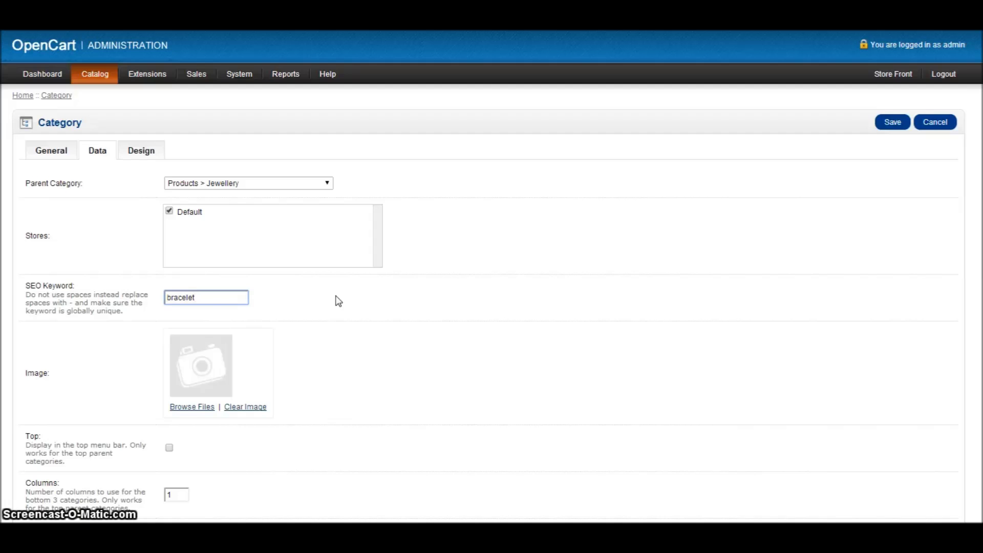
click(167, 298)
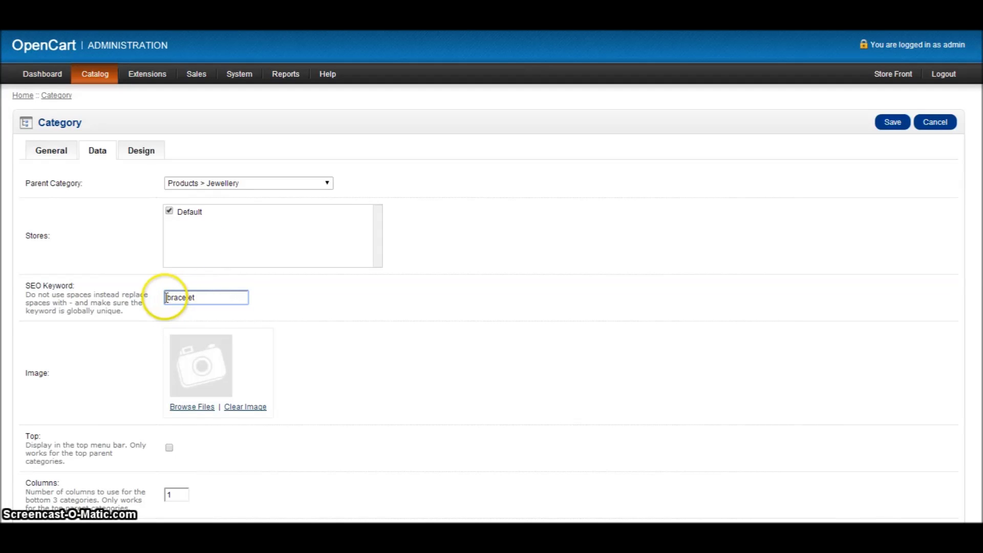
text(charm-)
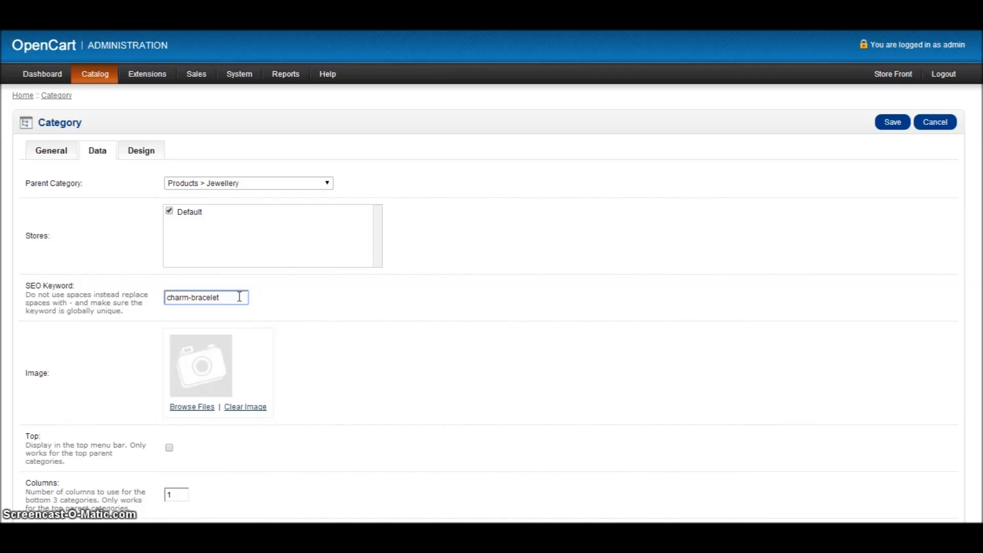
click(191, 300)
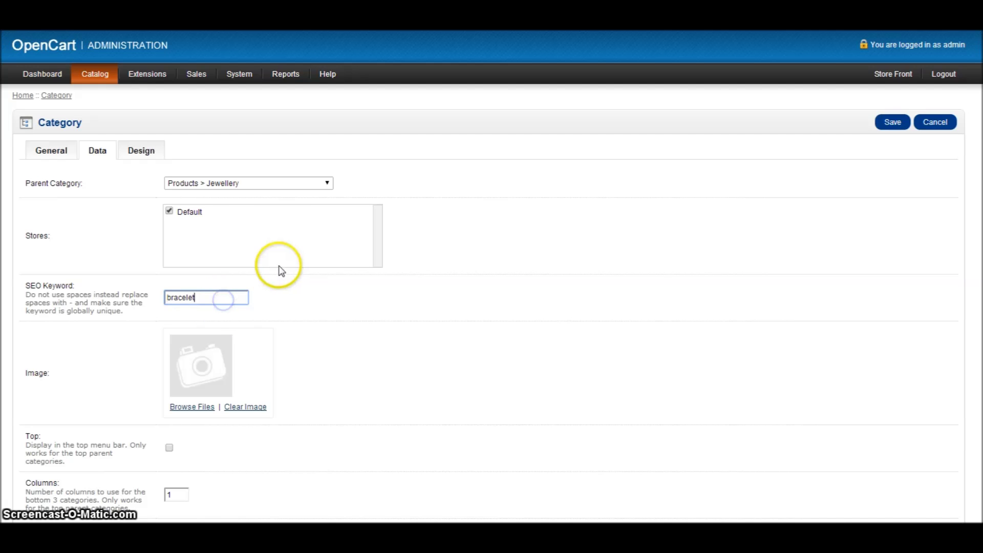
text(s)
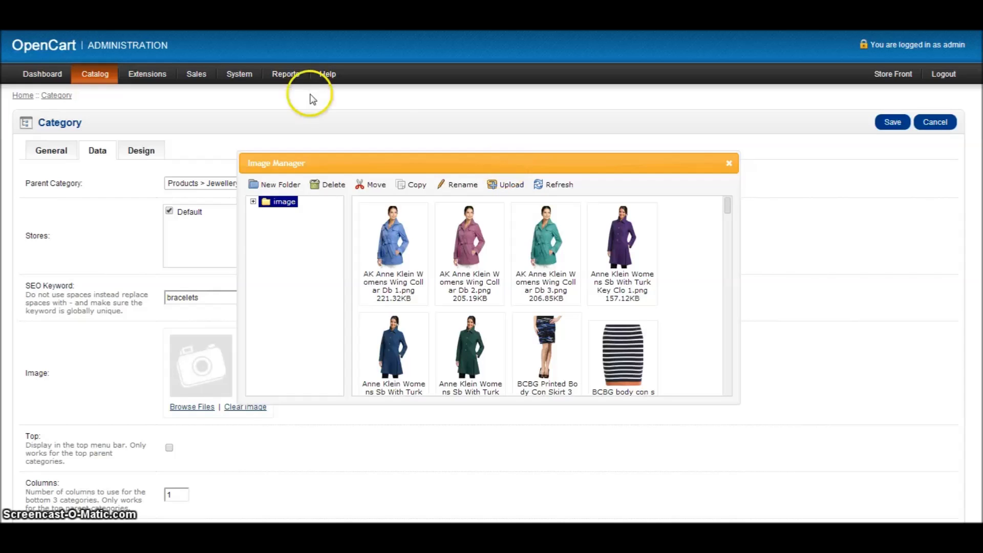
- Create a new folder named "jewellery" inside the categories image folder
click(254, 203)
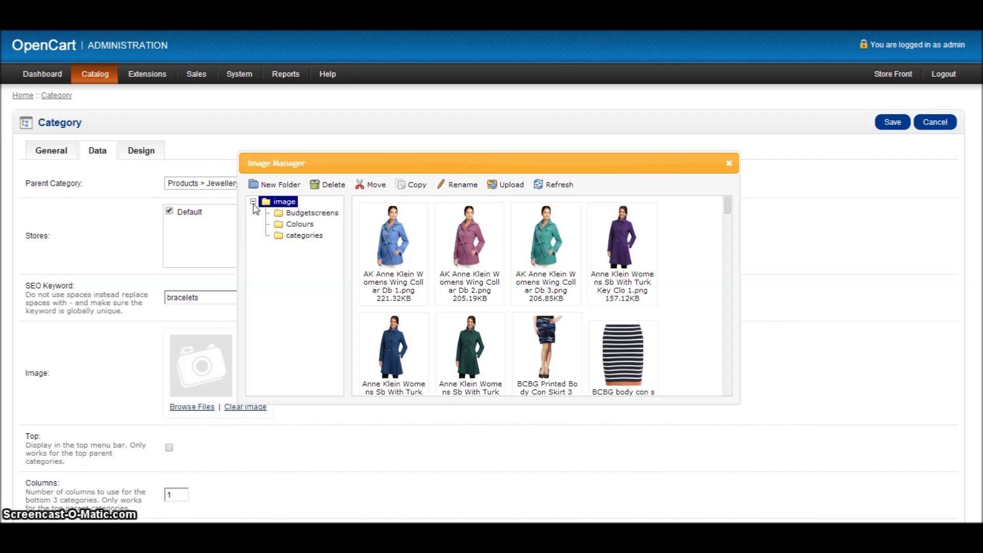
click(308, 235)
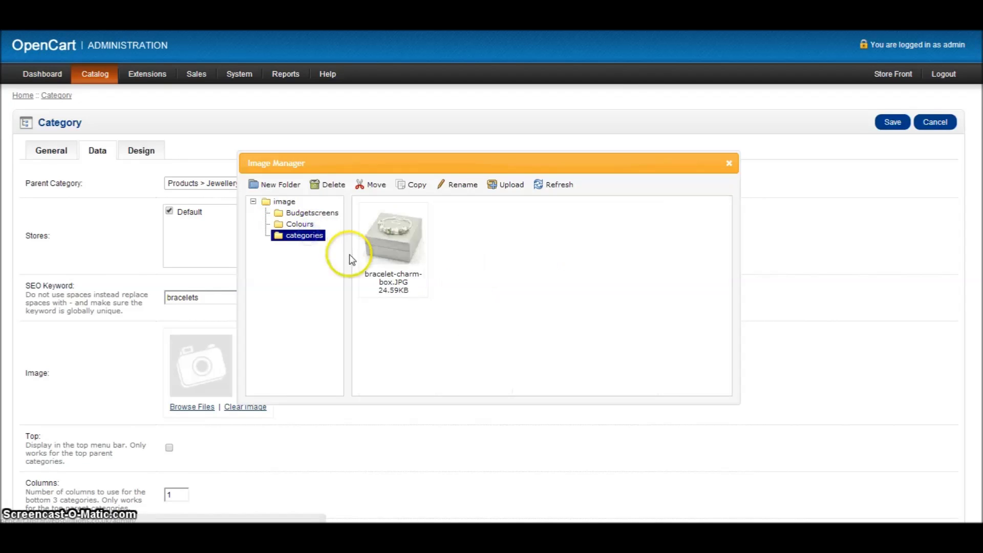
click(265, 186)
click(463, 273)
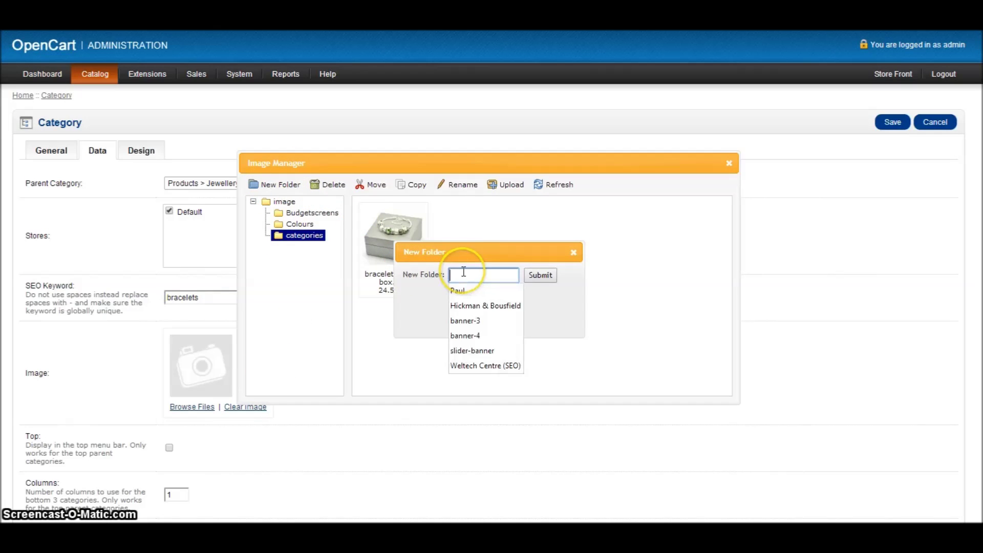
text(jewellery)
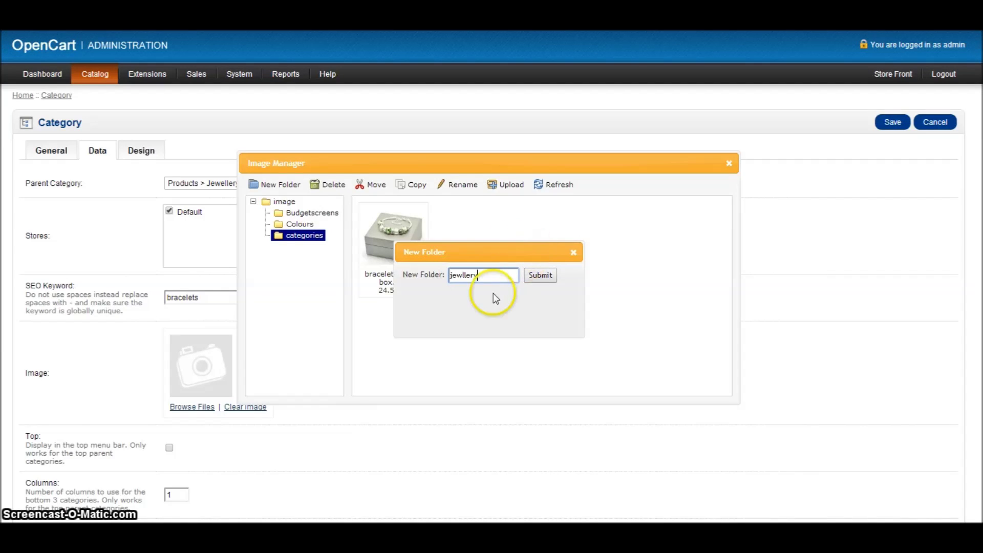
click(463, 275)
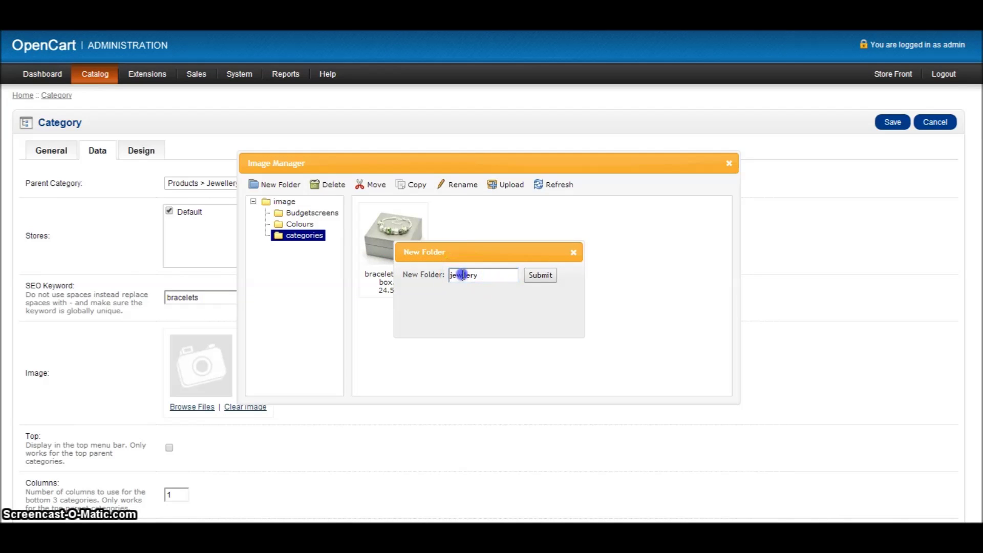
click(553, 276)
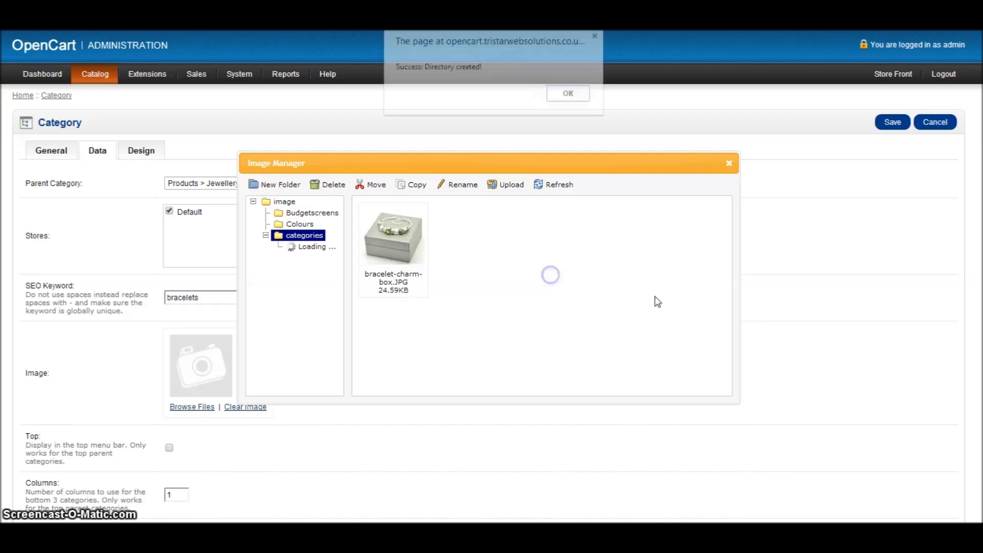
click(563, 101)
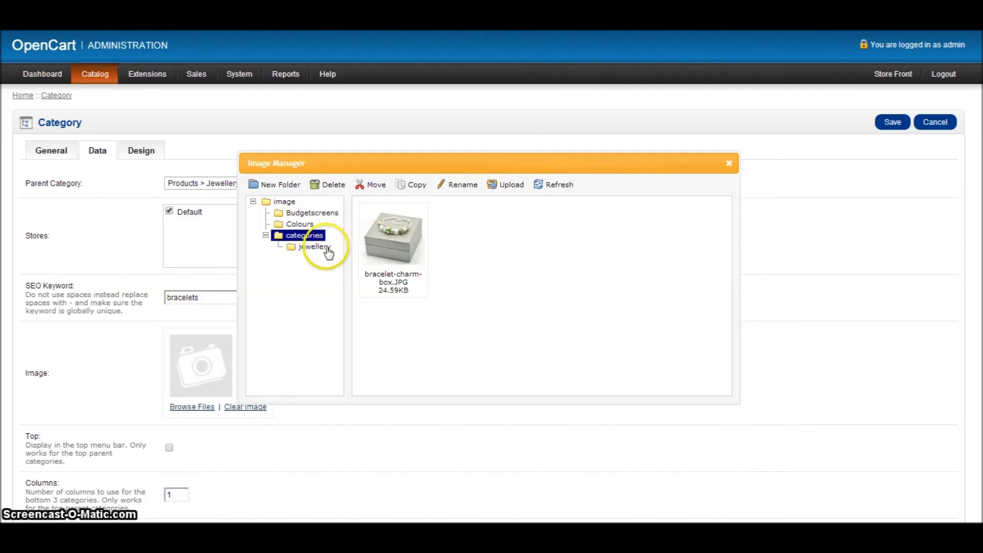
- Upload Bracelet-green-charms.JPG from the desktop's Jewellery folder into the new jewellery folder and use it as the category image
click(326, 248)
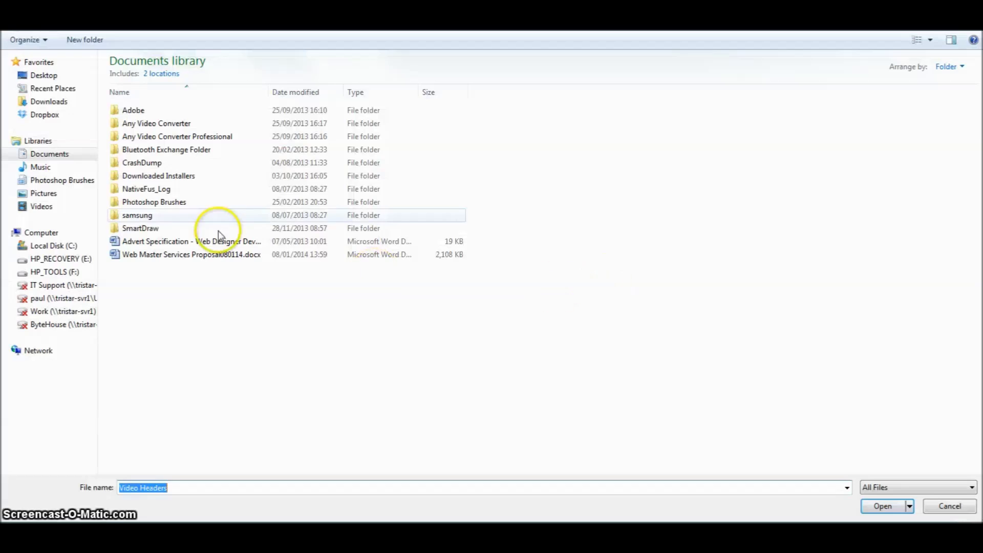
click(51, 76)
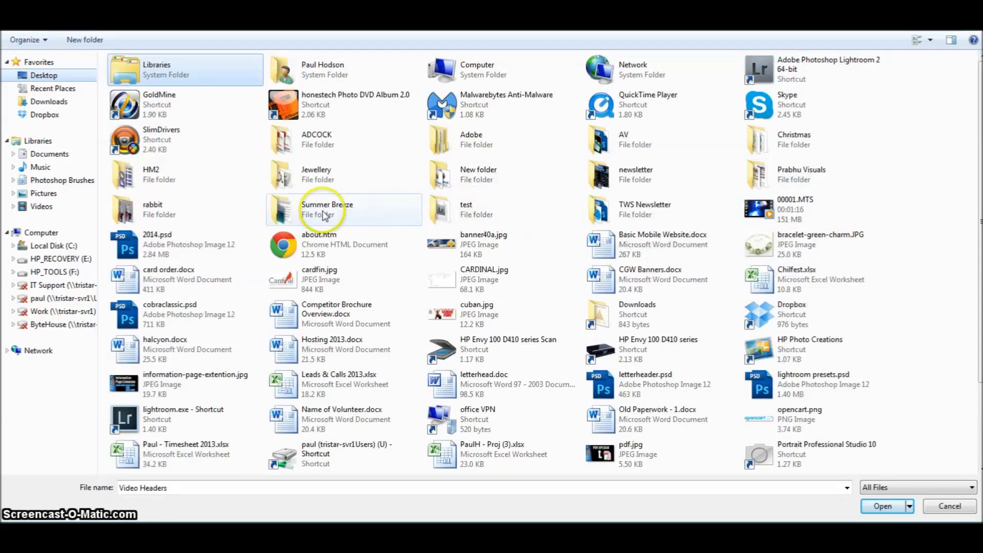
double_click(349, 173)
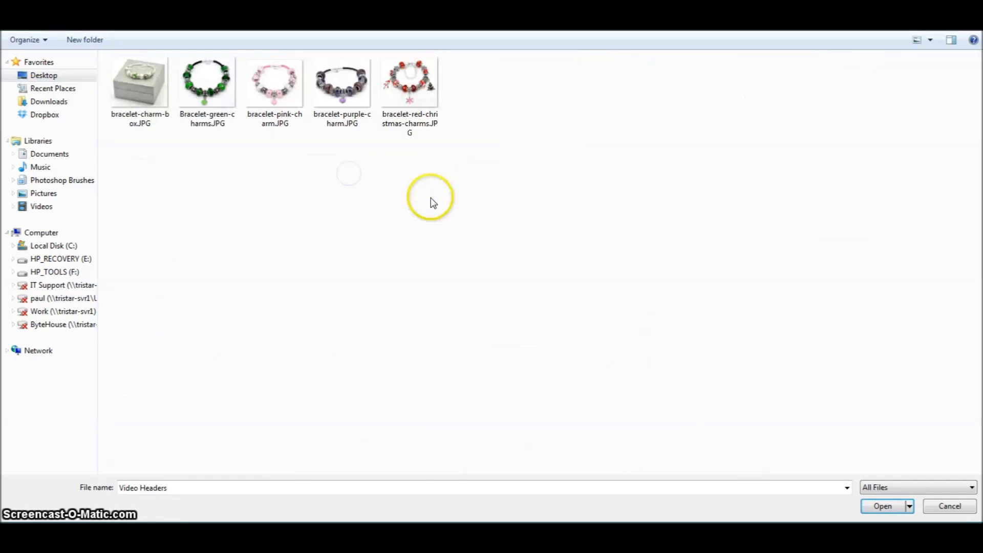
double_click(226, 83)
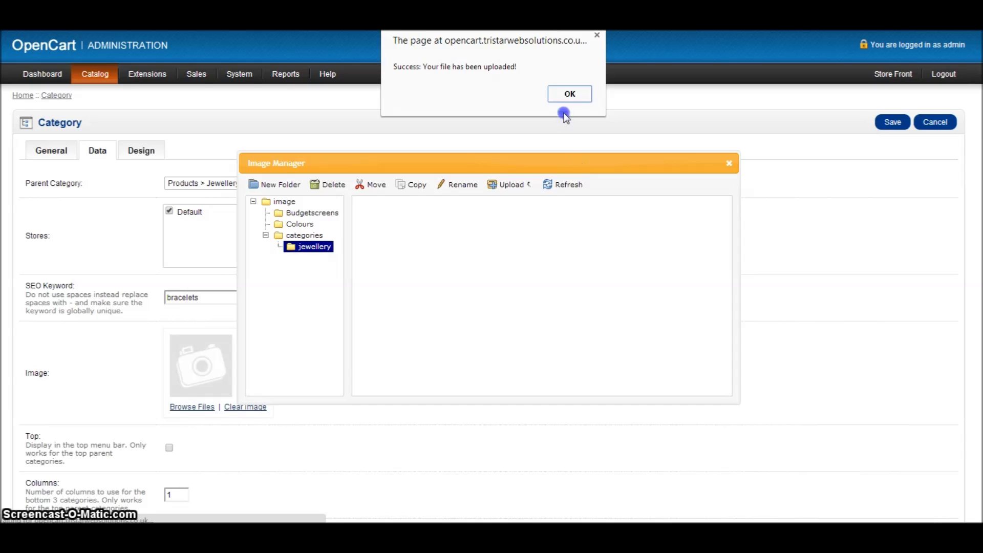
click(570, 95)
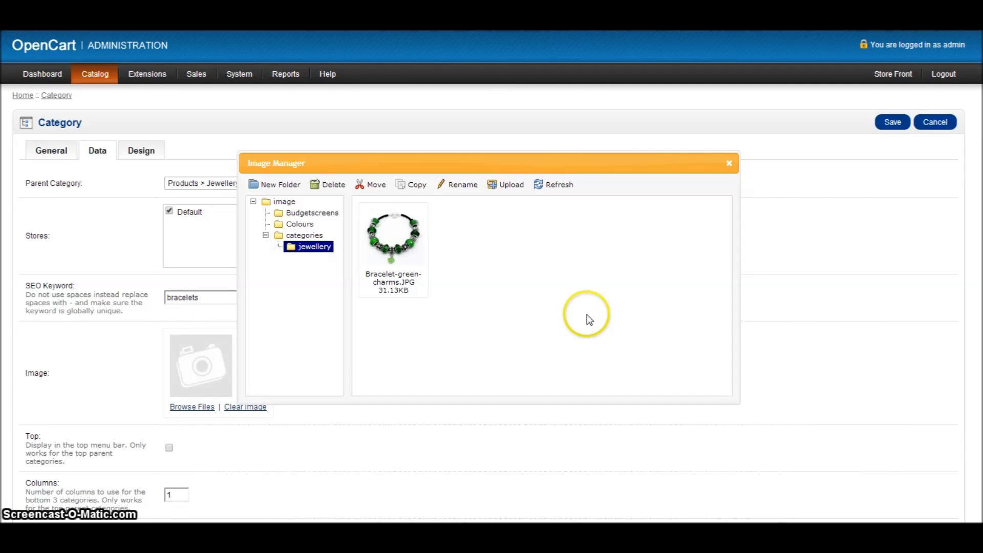
double_click(405, 239)
- Set the category's Sort Order to 1 and its Status to Enabled
scroll(511, 391, down, 2)
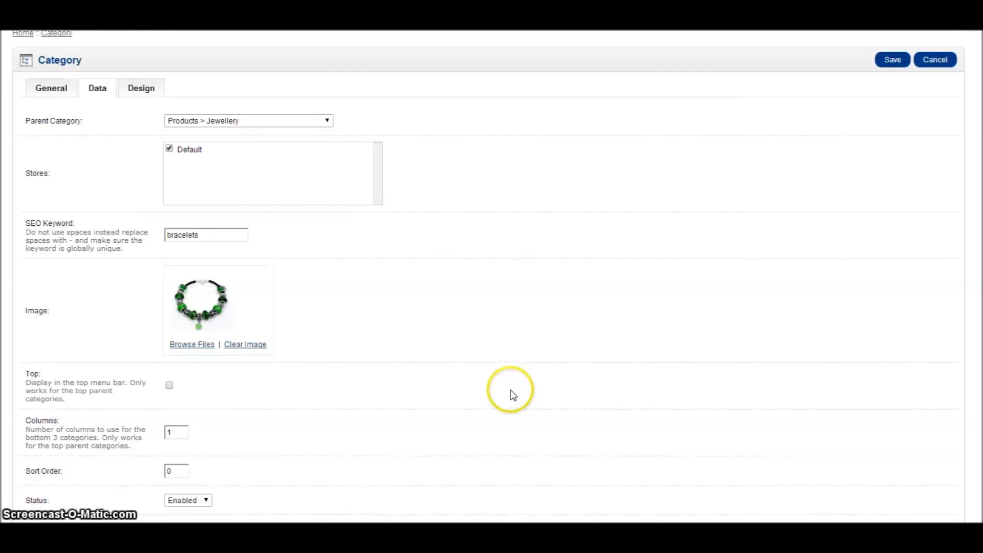
scroll(511, 389, down, 2)
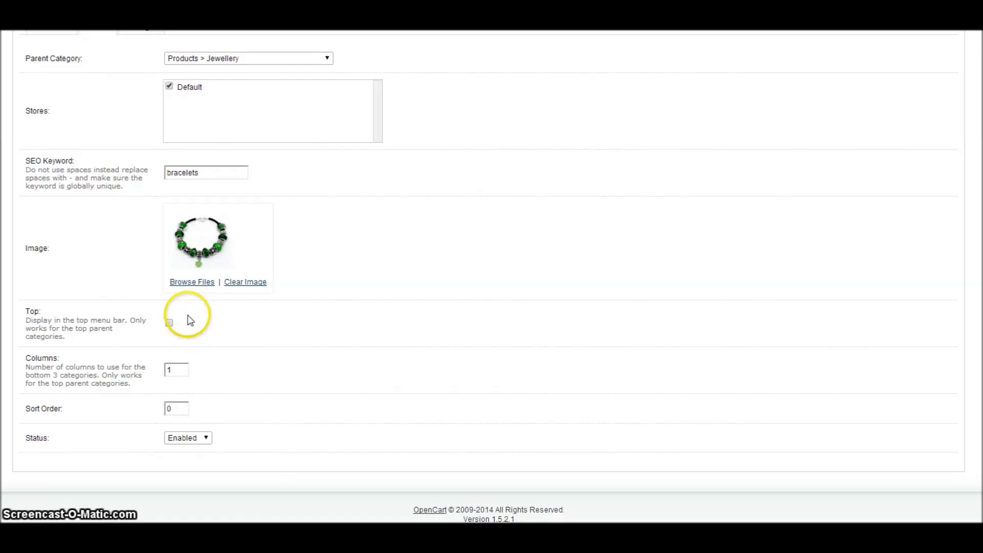
click(177, 408)
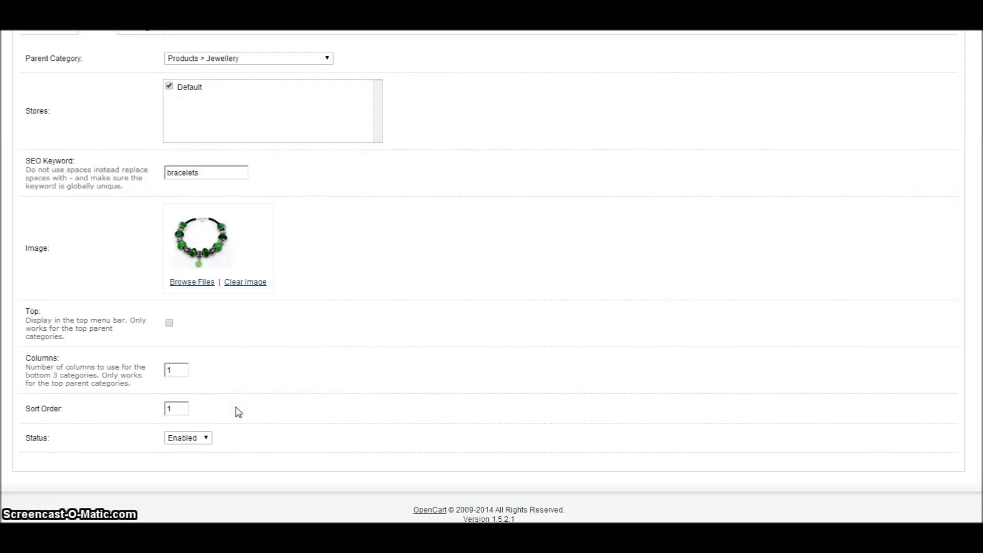
click(205, 438)
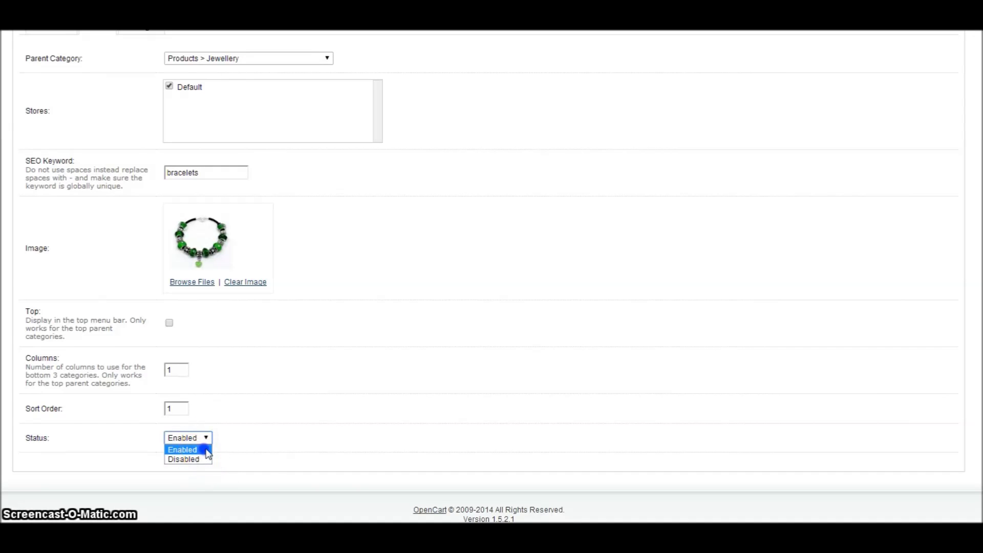
click(204, 451)
- Save the new Bracelets category
scroll(273, 443, up, 3)
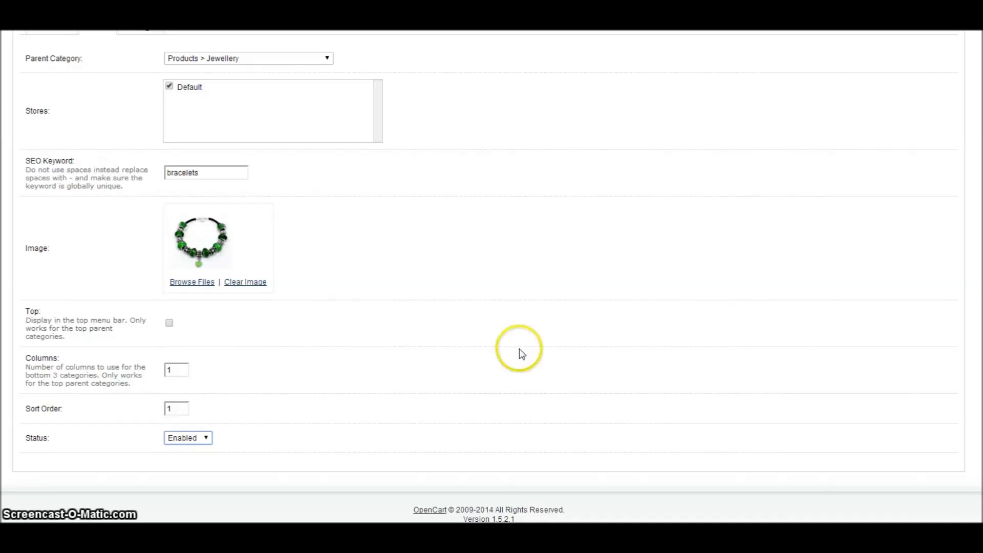
scroll(518, 353, up, 3)
click(892, 122)
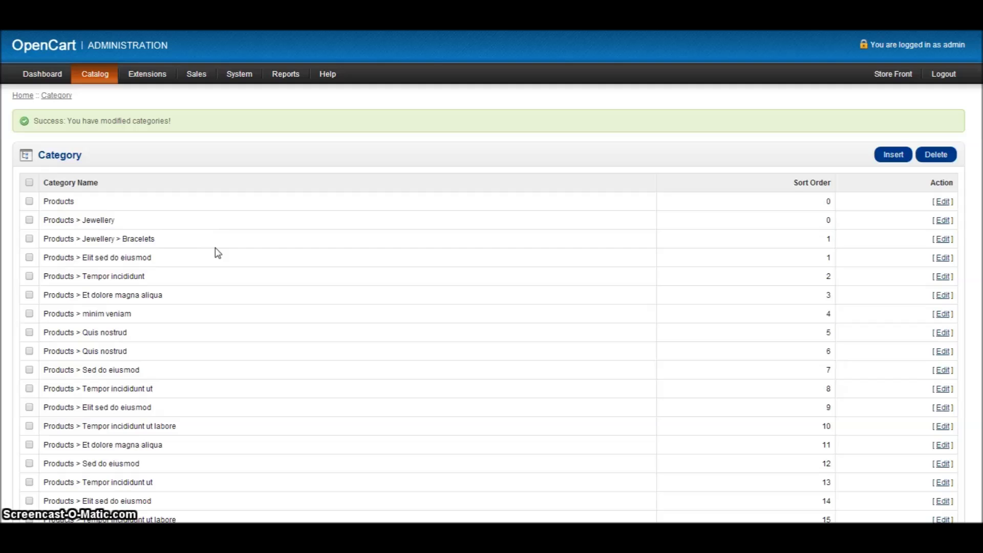
- Insert another category and name it "Necklaces"
click(905, 155)
click(247, 213)
text(Ne)
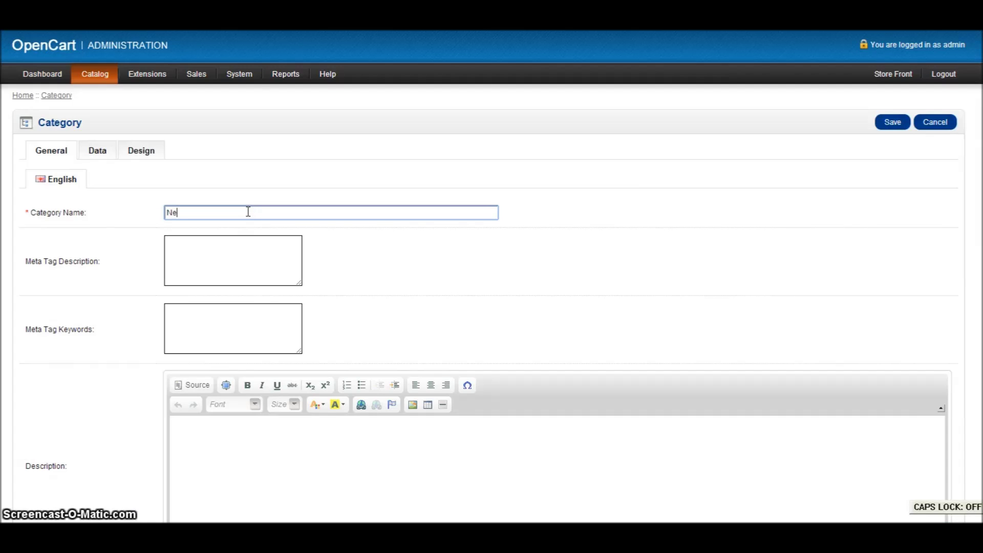
text(cklace)
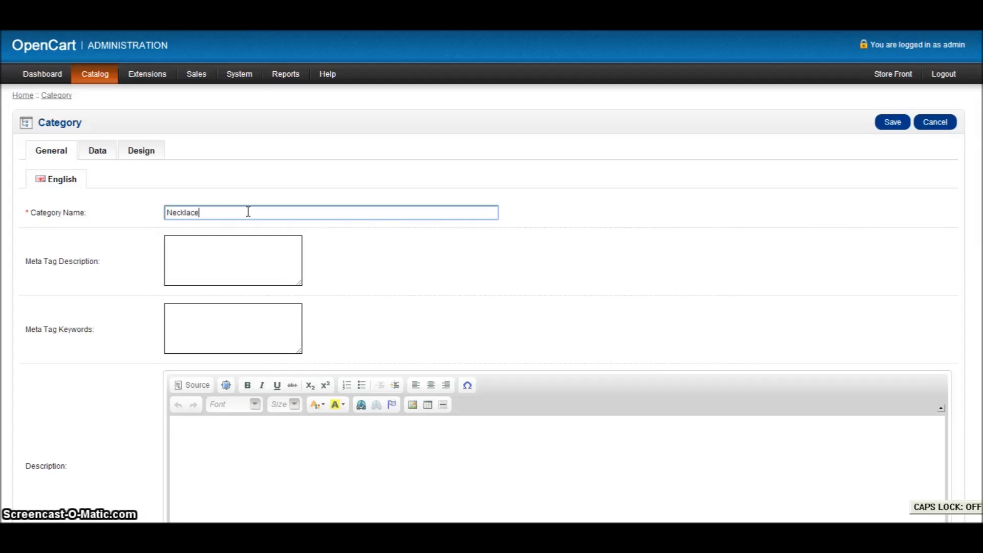
text(s)
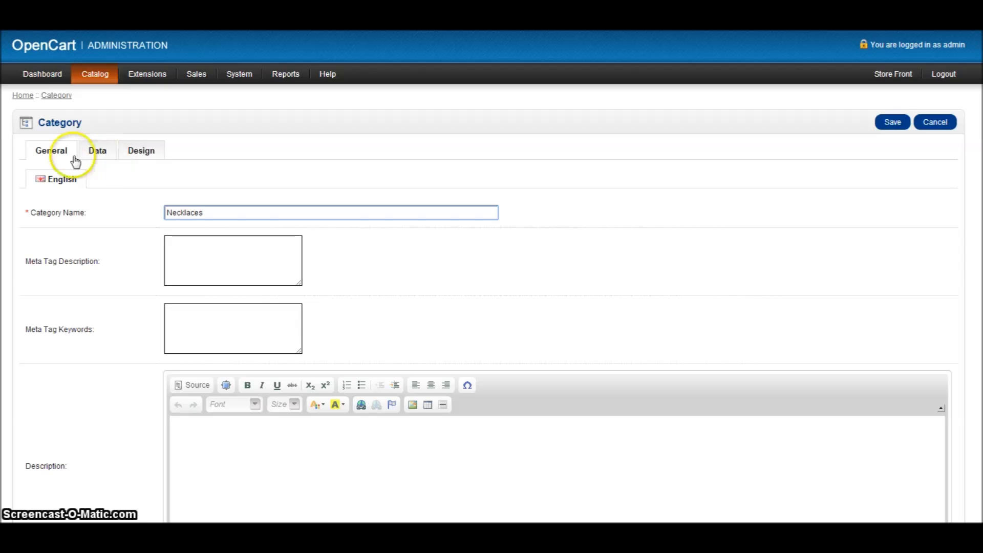
- Set the Necklaces category's parent to "Products > Jewellery" and its SEO Keyword to "necklaces"
click(97, 152)
click(321, 184)
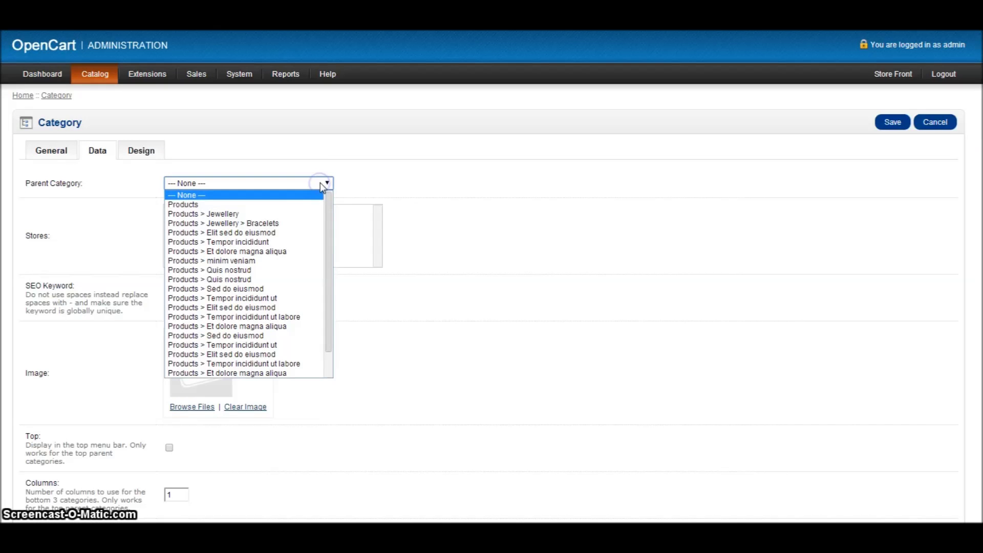
click(303, 214)
click(204, 298)
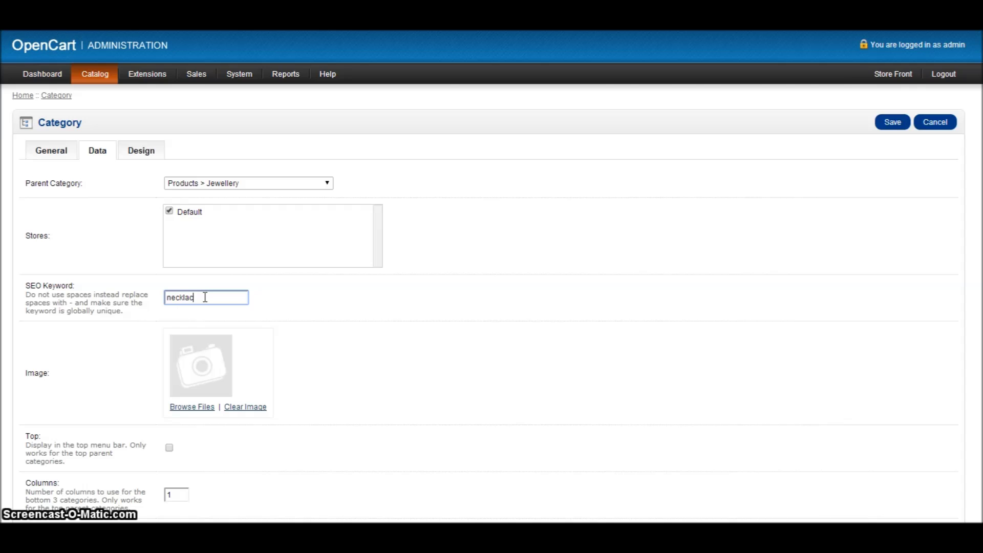
- Open the image browser for the Necklaces category and upload bracelet-red-christmas-charms.JPG into the categories/jewellery folder
click(203, 407)
click(253, 202)
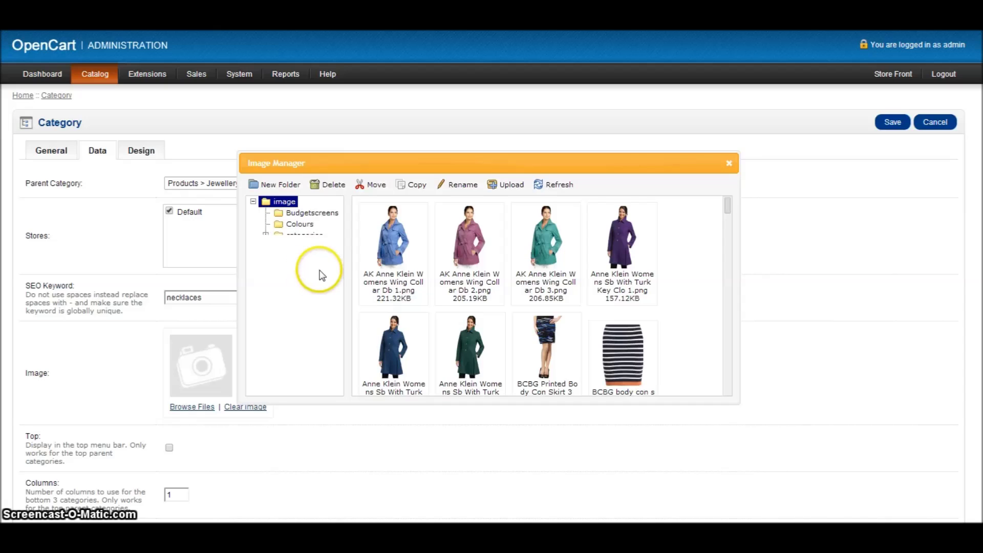
click(265, 235)
click(310, 246)
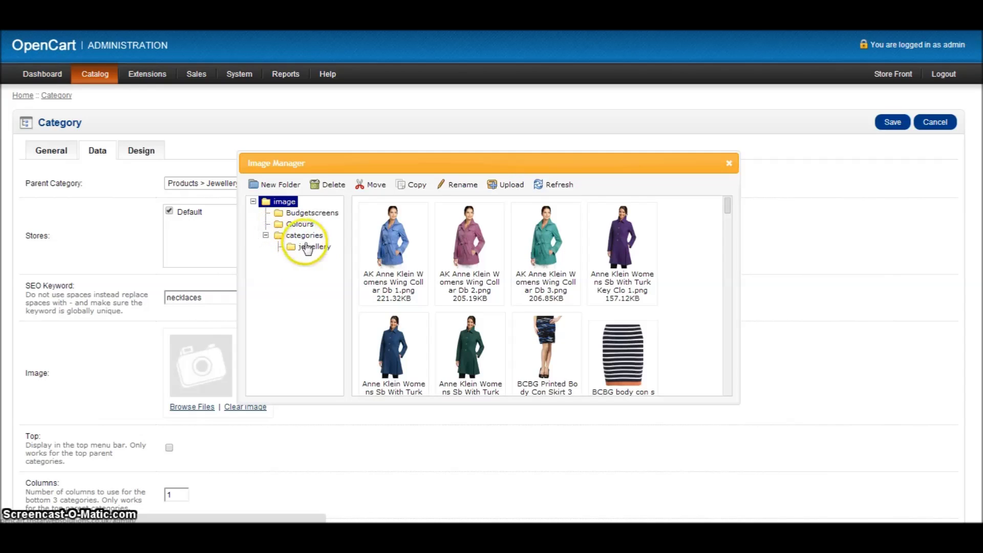
click(512, 185)
double_click(407, 82)
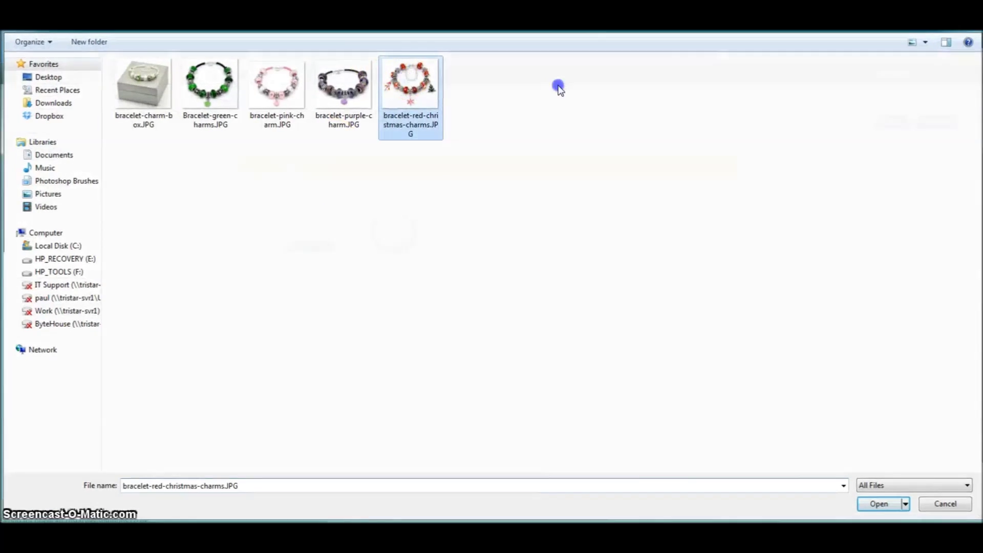
click(565, 93)
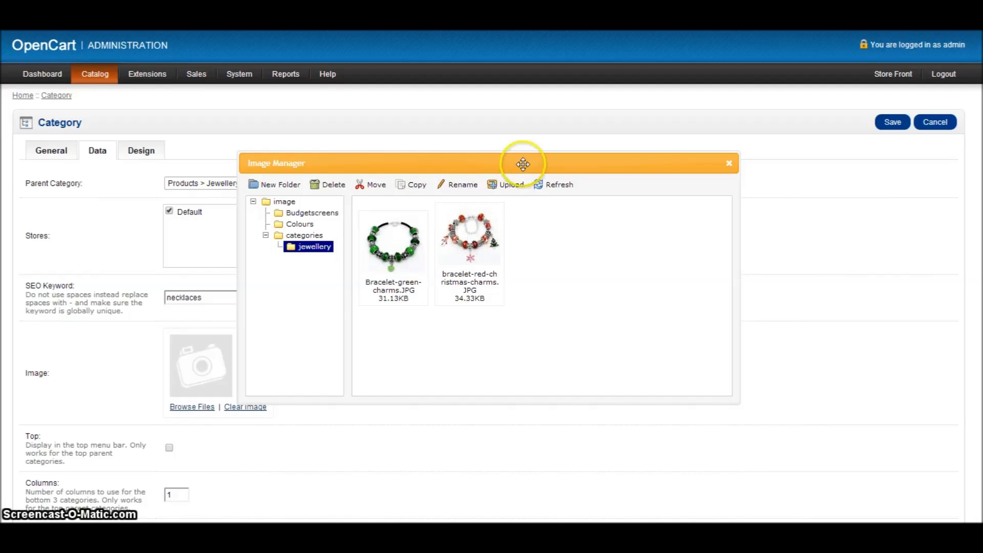
- Upload bracelet-pink-charm.JPG into the jewellery image folder
click(508, 184)
double_click(266, 83)
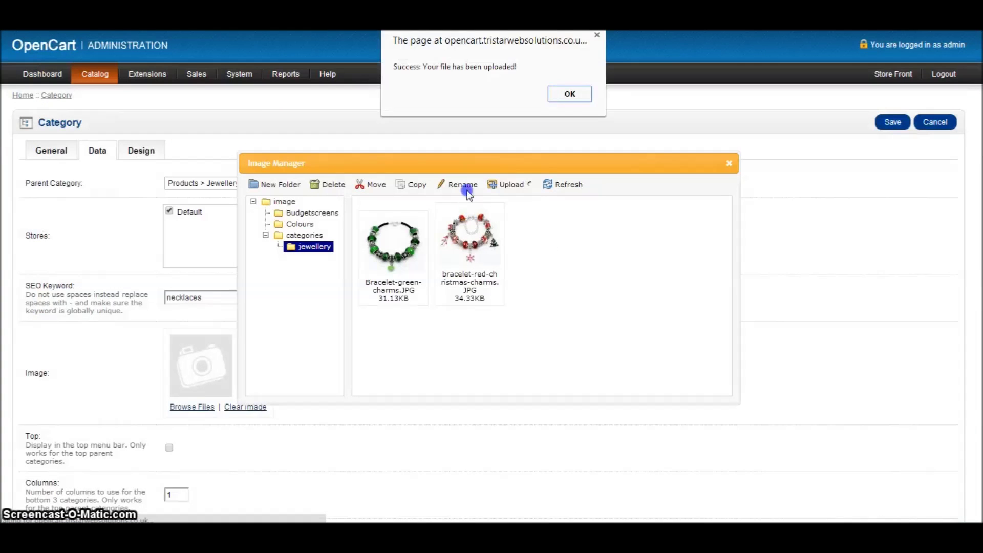
click(561, 98)
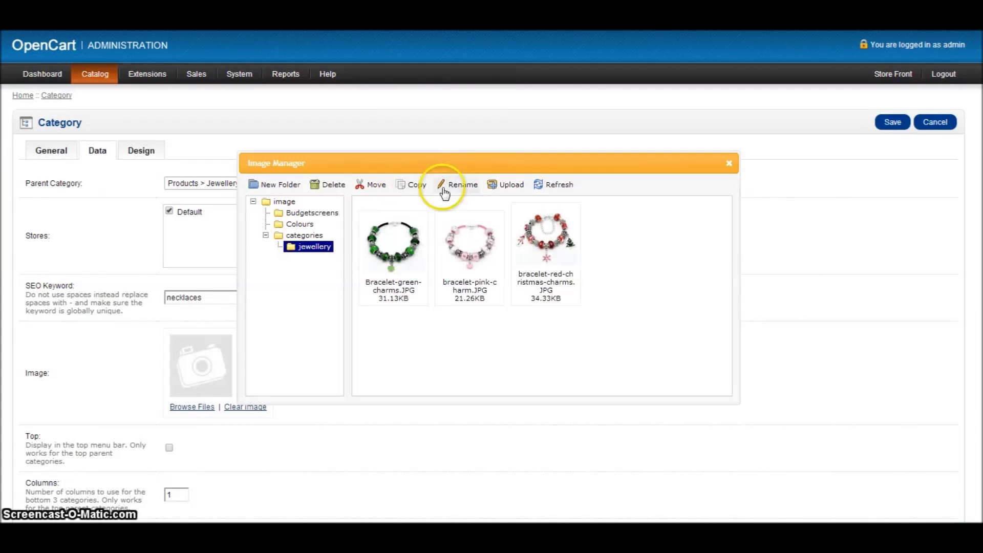
- Upload bracelet-purple-charm.JPG into the jewellery folder and choose bracelet-pink-charm.JPG as the Necklaces category image
click(515, 188)
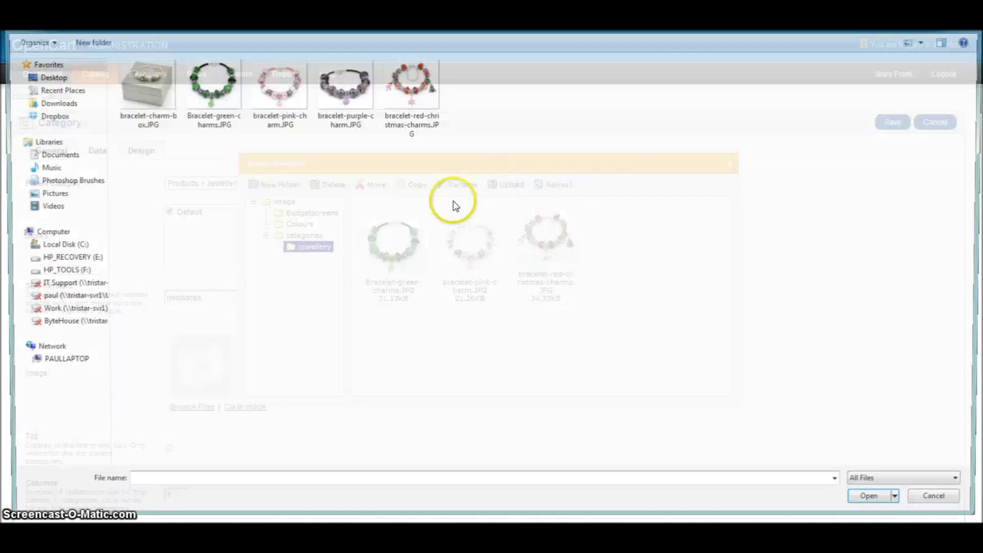
double_click(341, 102)
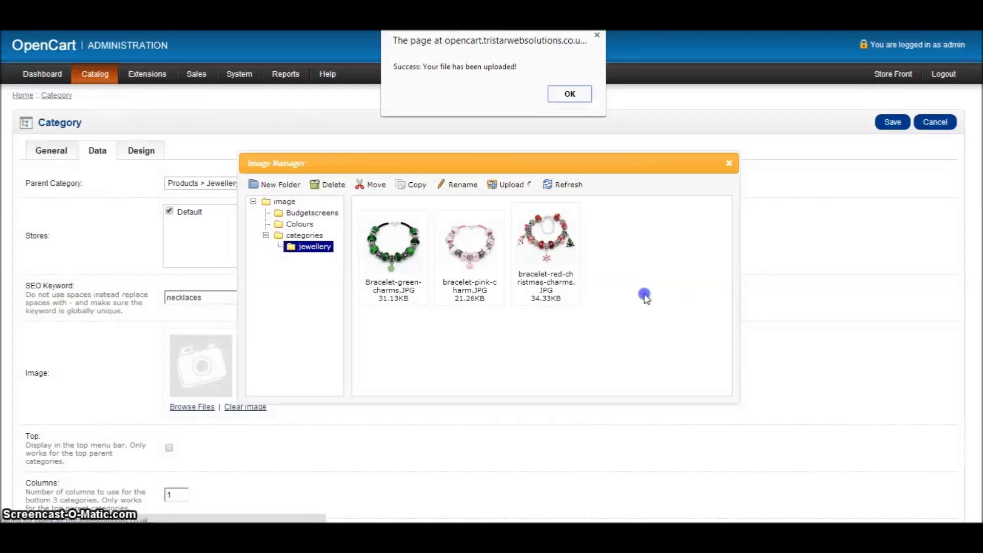
click(585, 98)
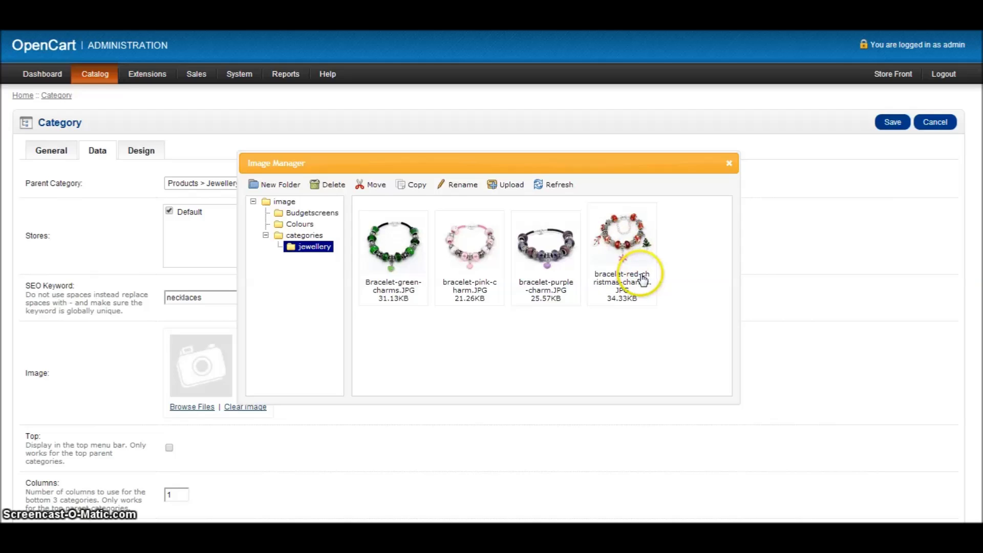
double_click(469, 245)
scroll(547, 308, down, 3)
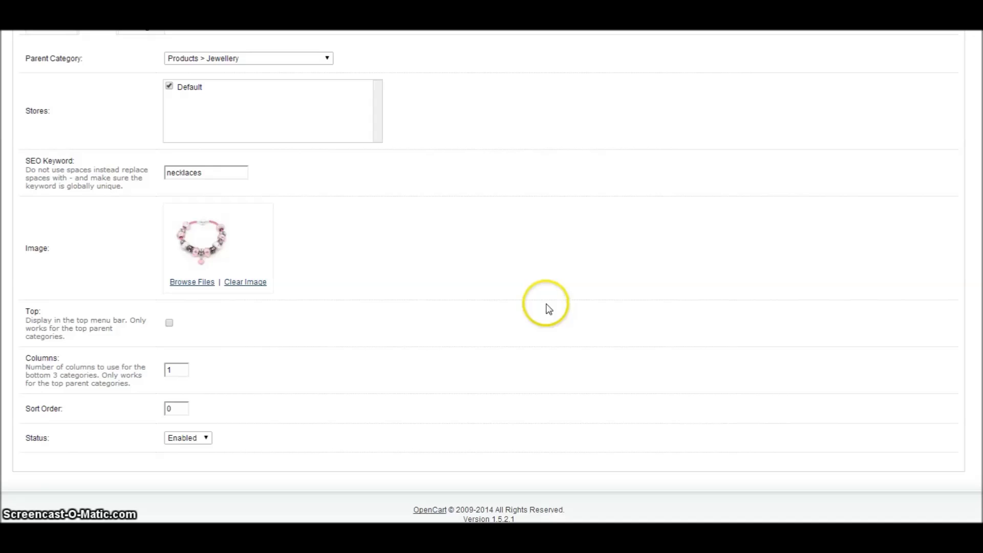
scroll(522, 306, up, 3)
scroll(496, 320, down, 3)
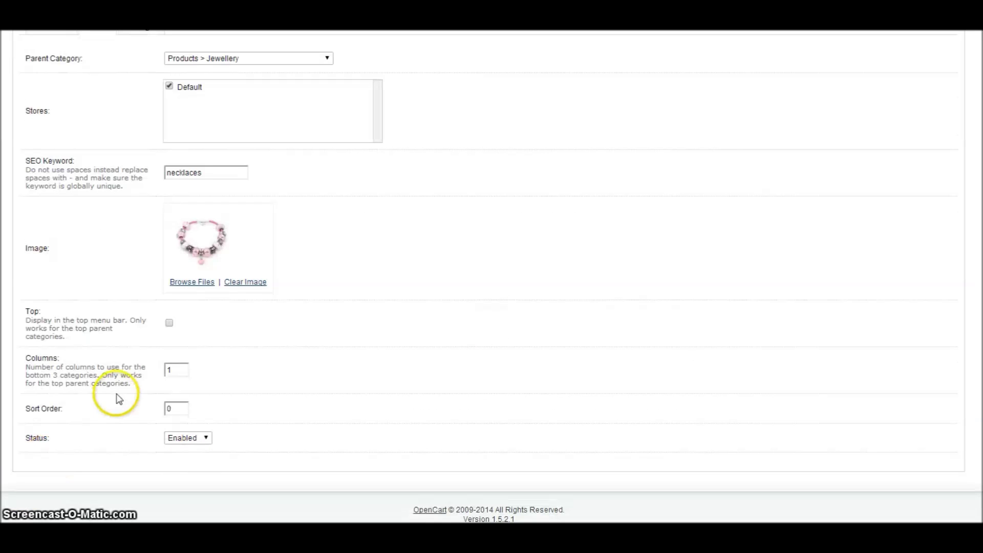
click(178, 367)
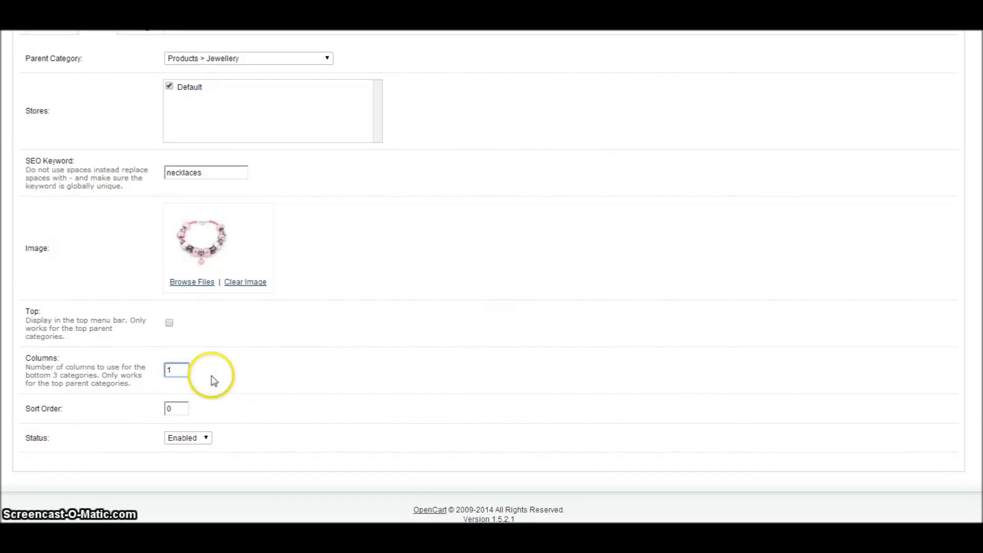
text(2)
drag(169, 368, 139, 363)
text(1)
- Set the Necklaces category's Sort Order to 2 and save the category
click(182, 404)
text(2)
click(270, 402)
click(202, 439)
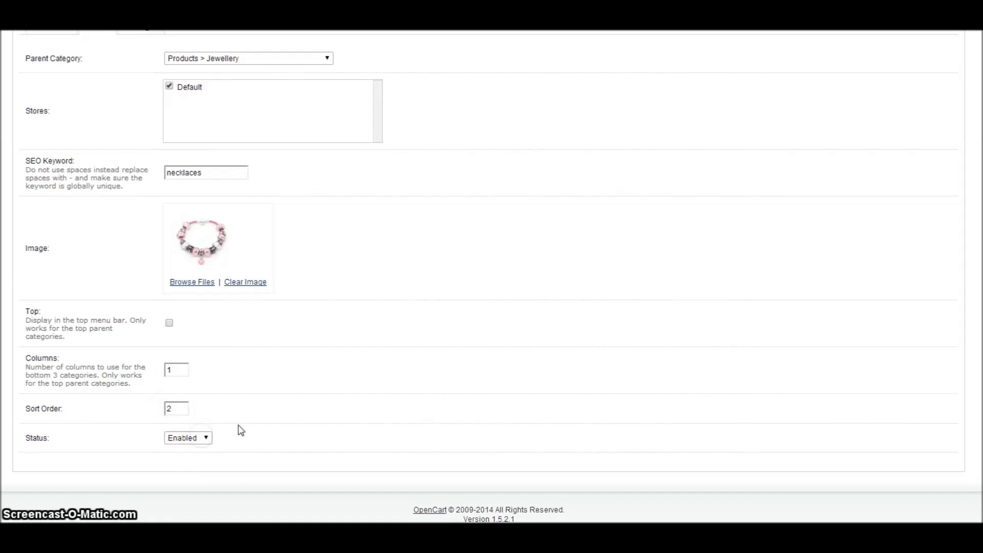
scroll(583, 329, up, 3)
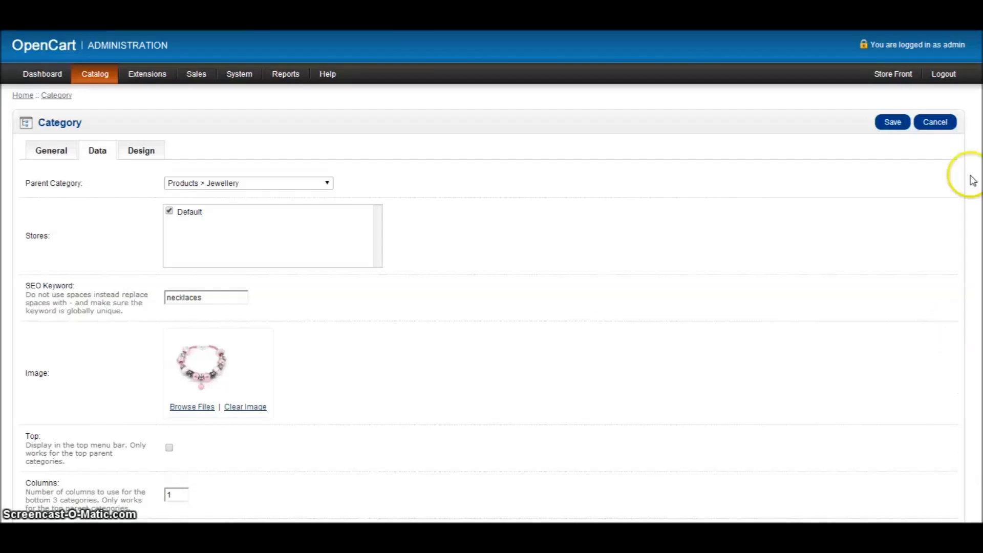
click(894, 124)
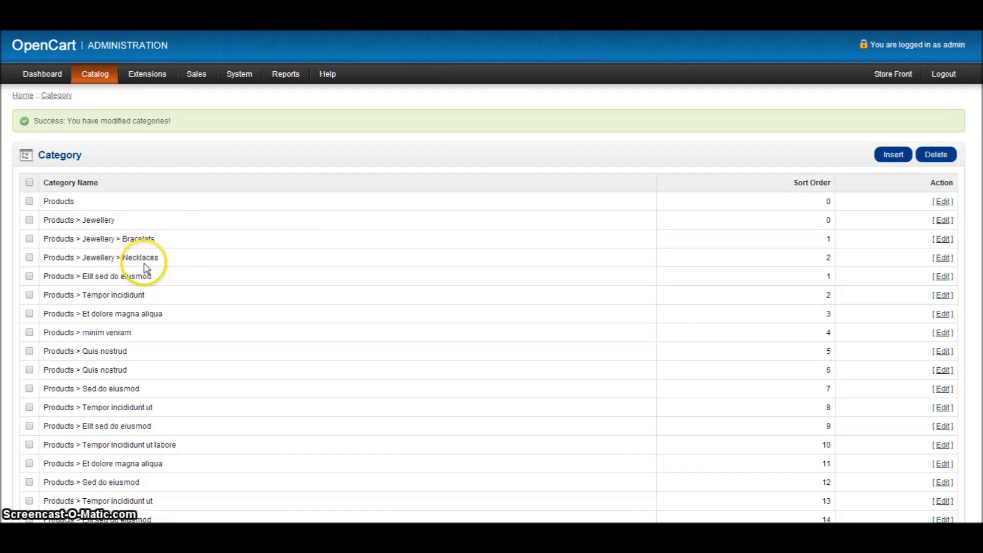
- Insert another category and name it "Earrings"
click(888, 154)
click(181, 213)
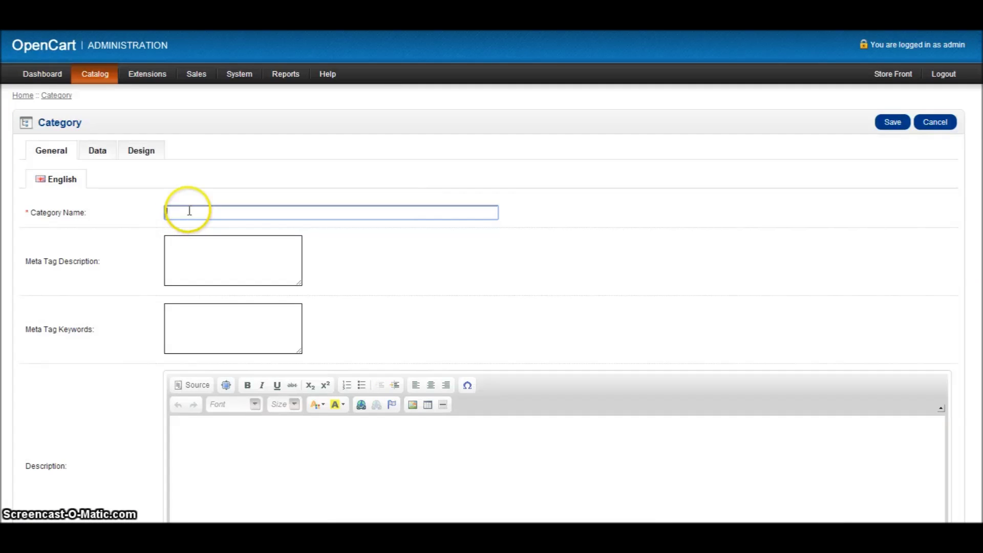
key(Caps_Lock)
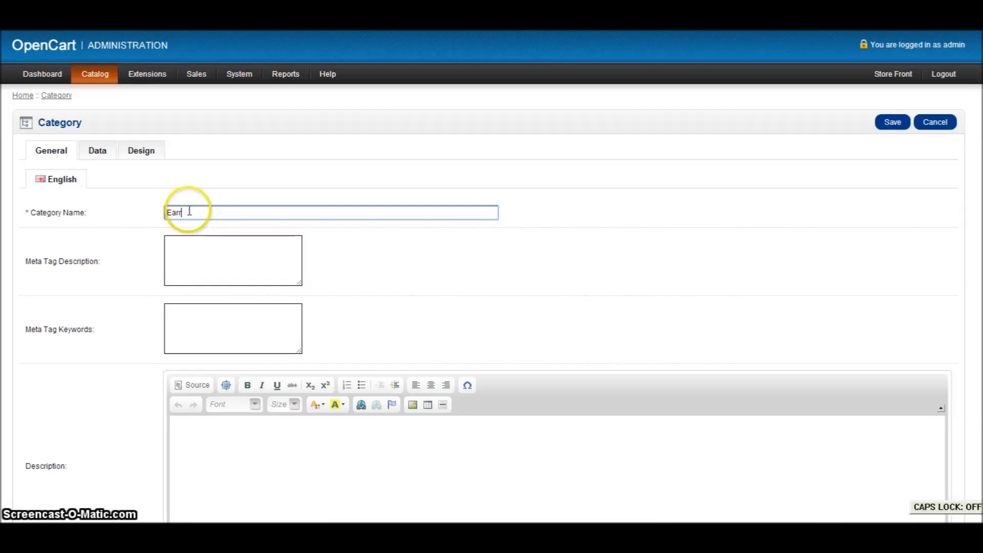
text(Earrings)
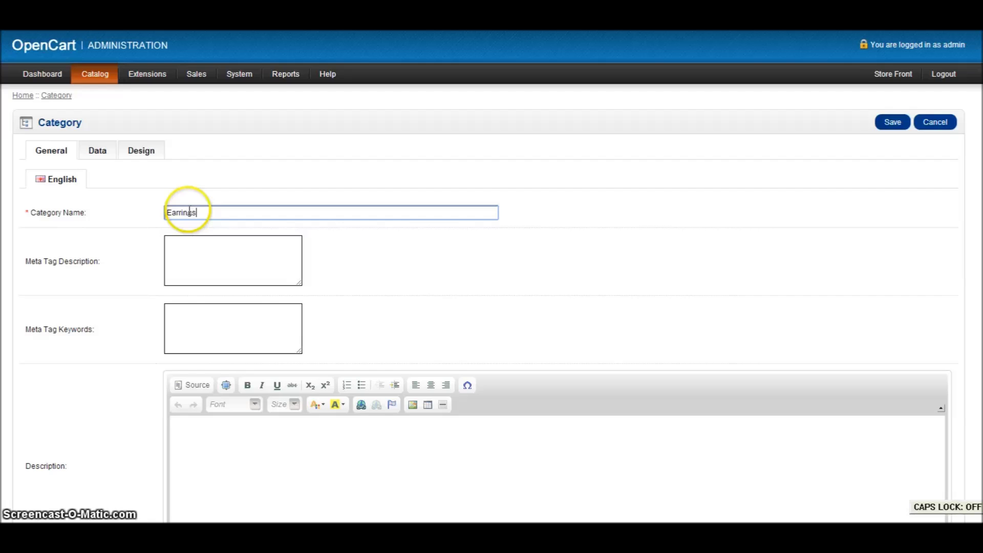
- Set the Earrings category's parent to "Products > Jewellery" and its SEO Keyword to "earrings"
click(96, 157)
click(326, 183)
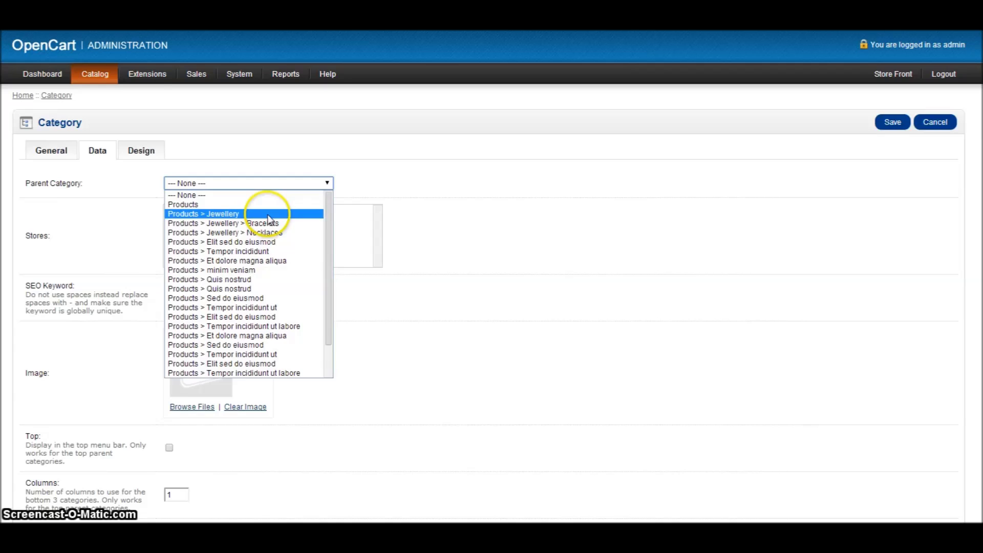
click(267, 215)
click(327, 183)
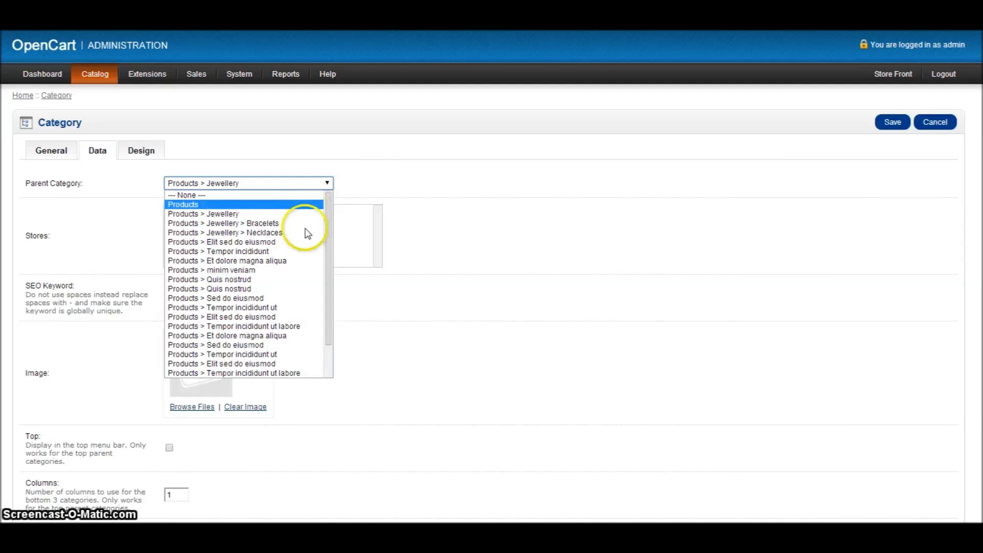
click(360, 188)
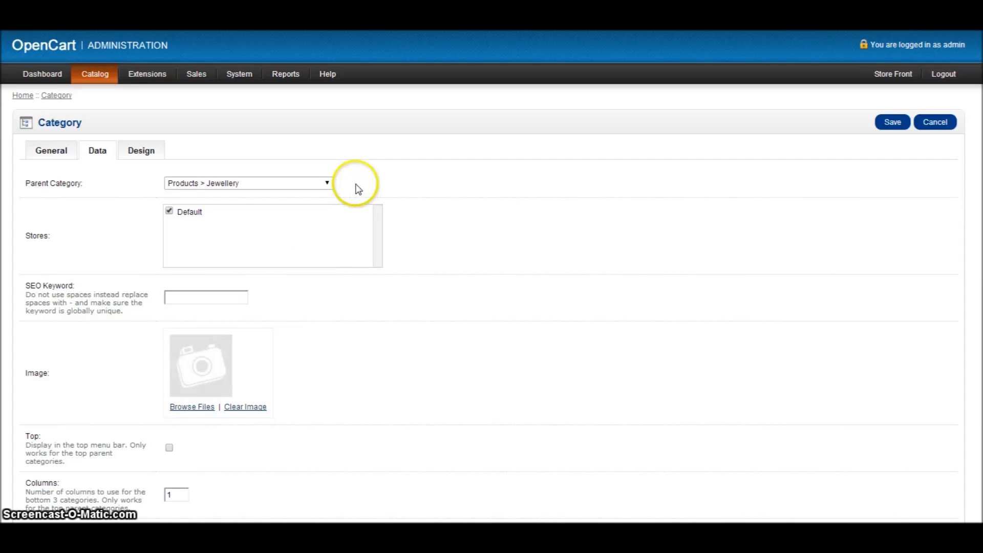
click(211, 301)
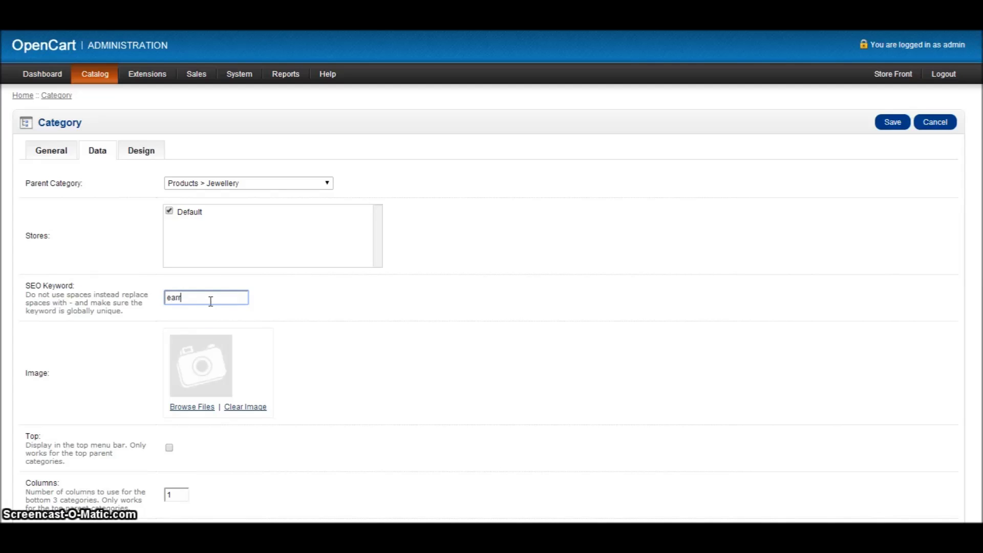
text(earrings)
- Choose bracelet-red-christmas-charms.JPG from the categories/jewellery folder as the Earrings category image
click(192, 407)
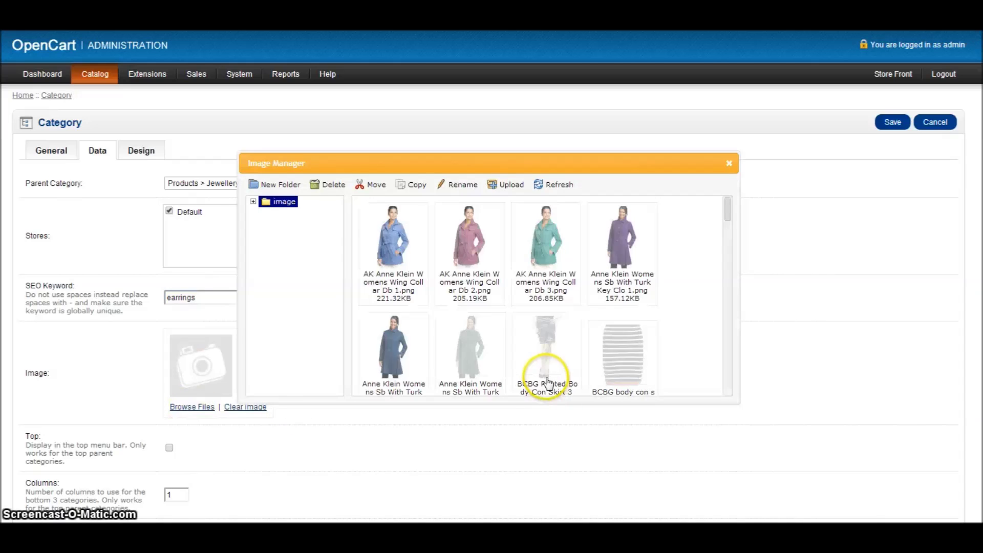
click(253, 201)
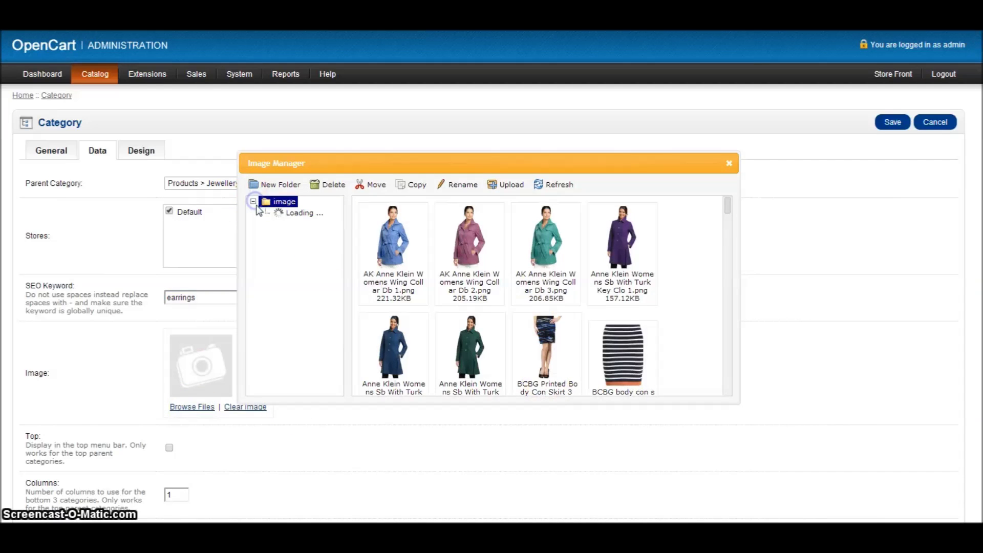
click(265, 235)
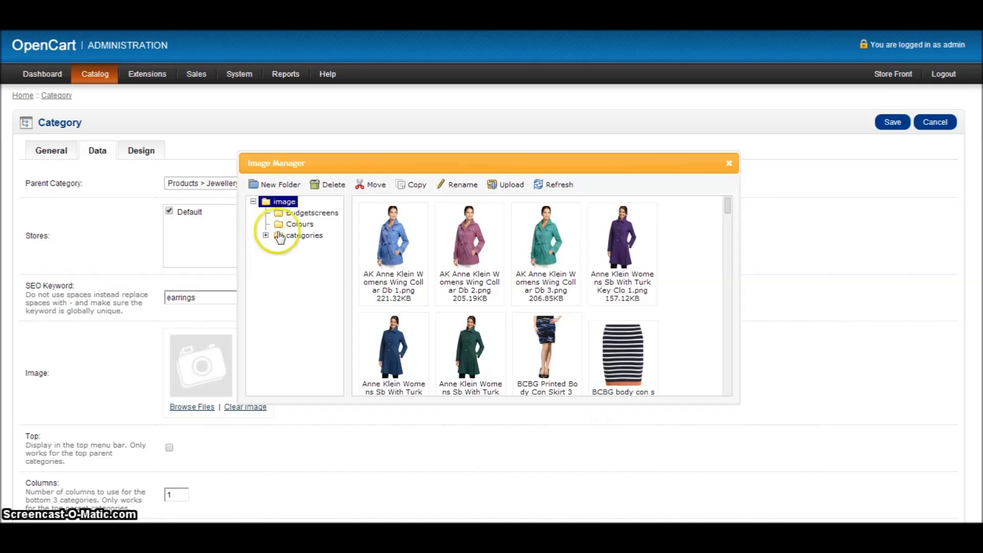
click(310, 246)
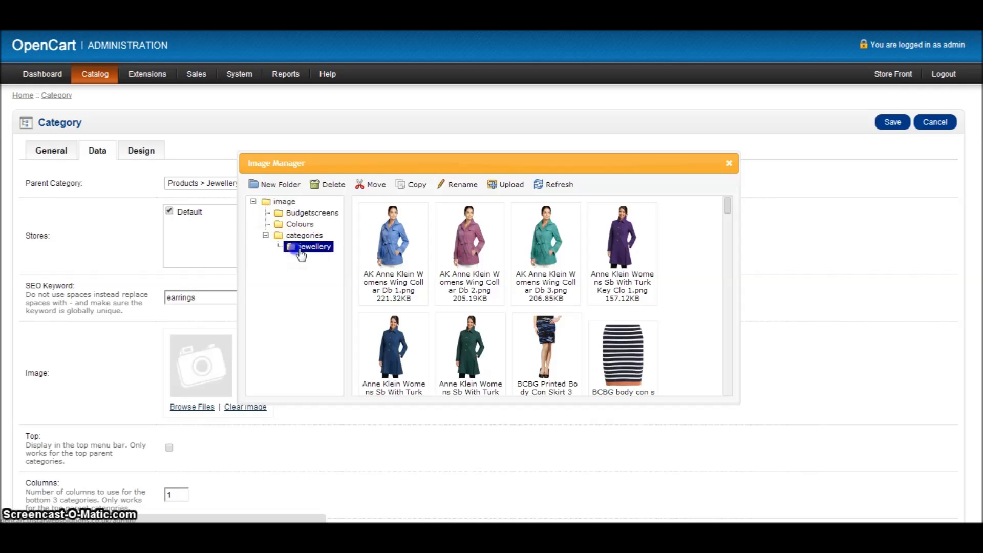
double_click(620, 245)
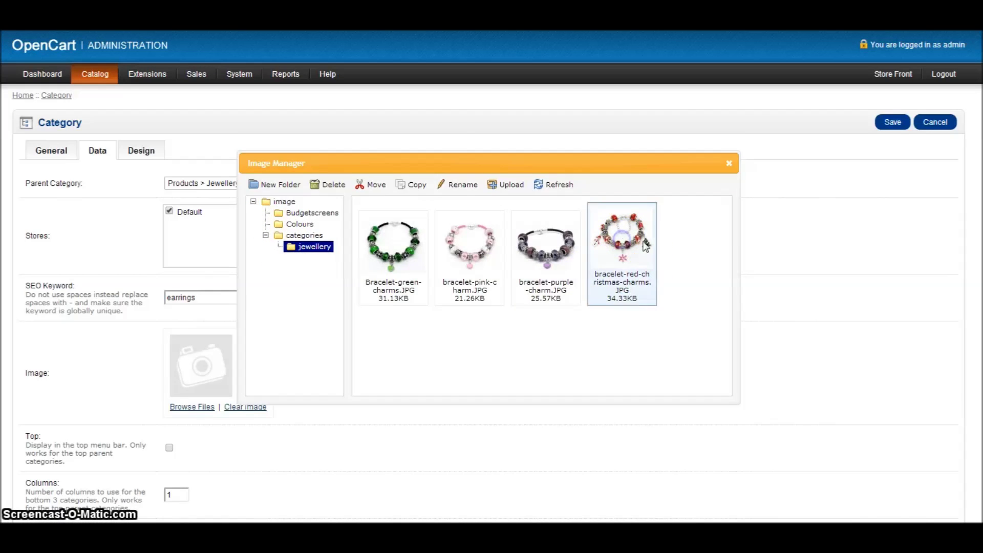
- Set the Earrings category's Sort Order to 3 and save the category
scroll(358, 380, down, 3)
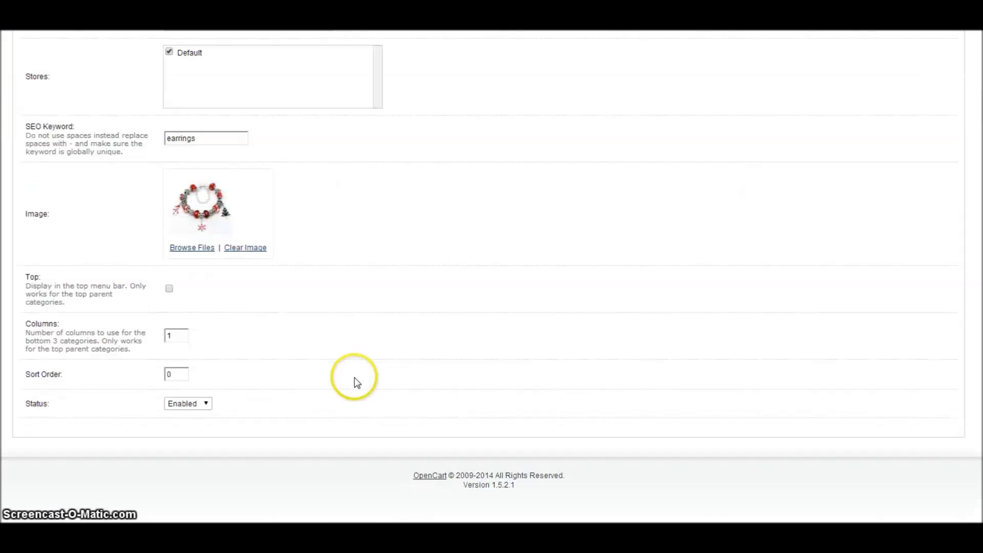
double_click(179, 373)
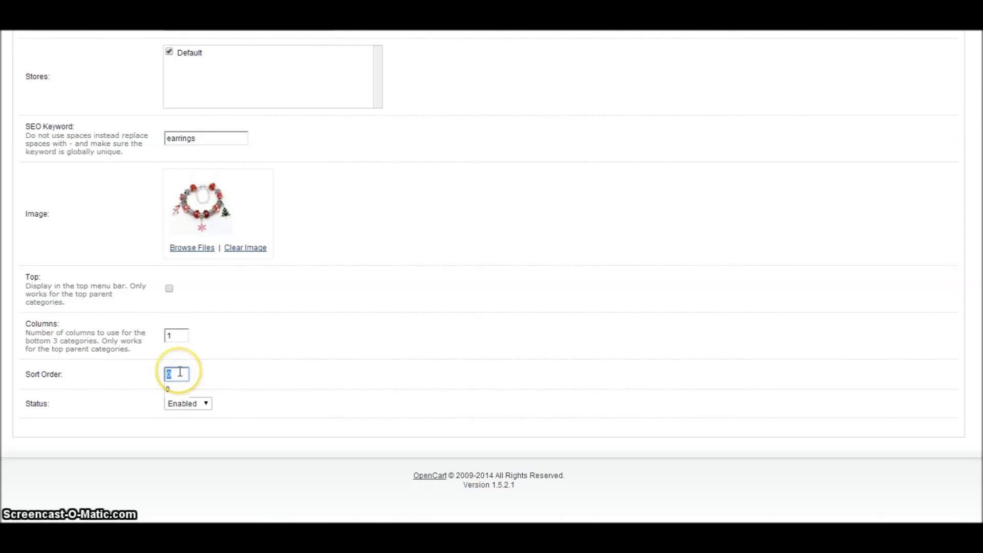
click(199, 404)
click(307, 397)
scroll(533, 392, up, 3)
click(892, 123)
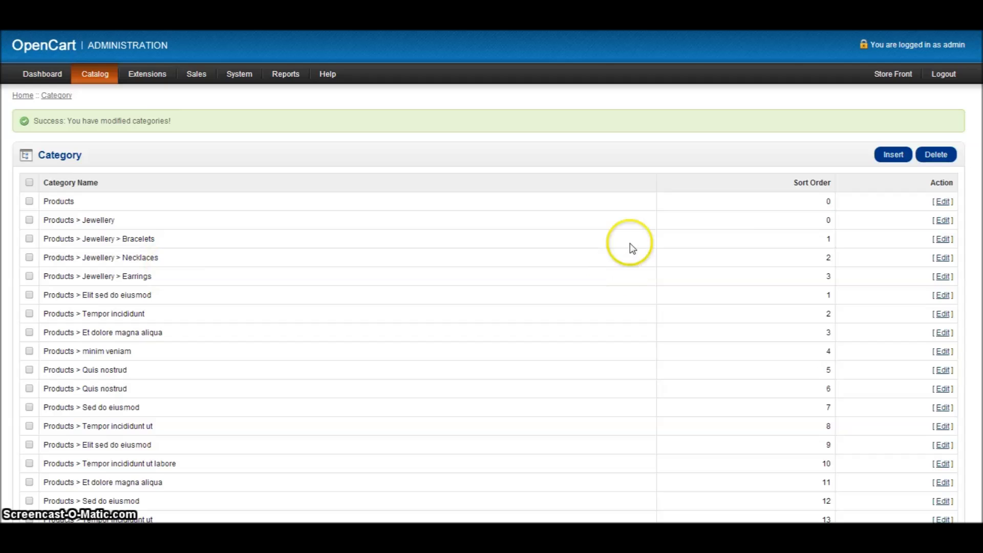
- Open the Jewellery category in the store front and examine its subcategories on the page and in the Products navigation
click(892, 73)
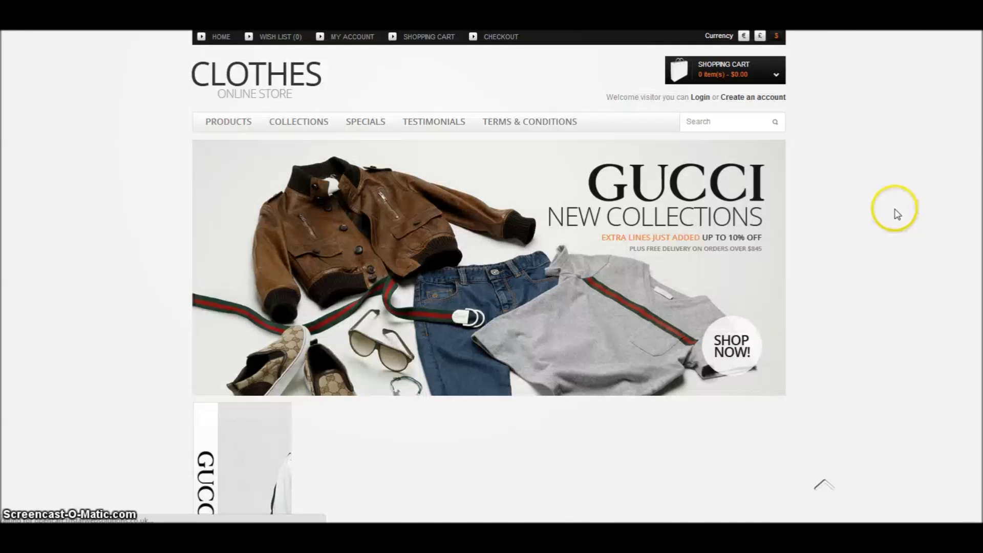
mouse_move(230, 121)
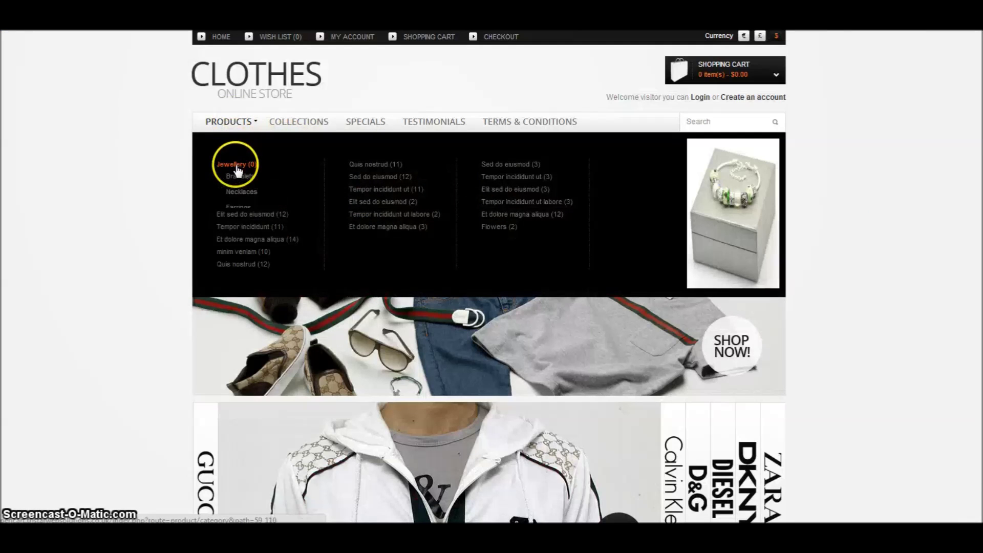
click(257, 165)
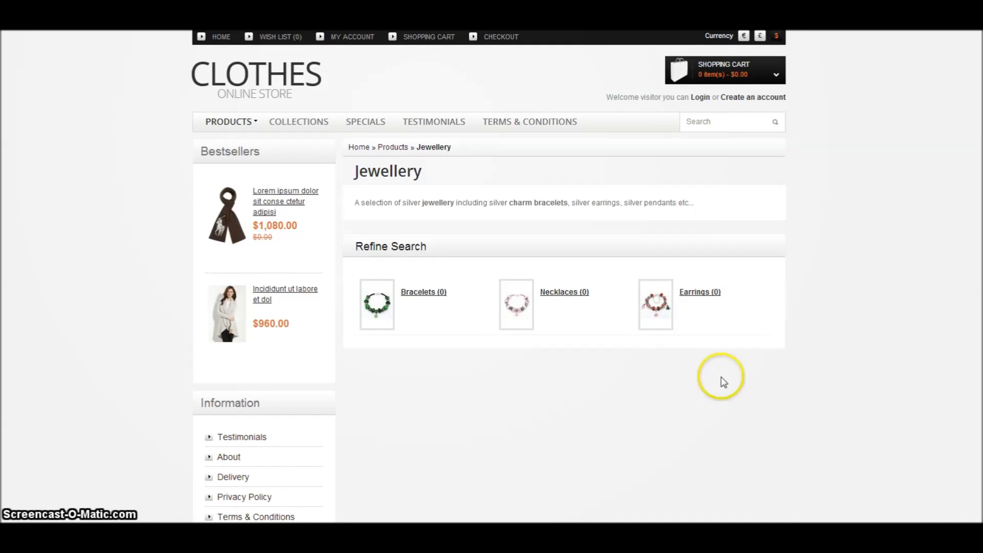
mouse_move(222, 121)
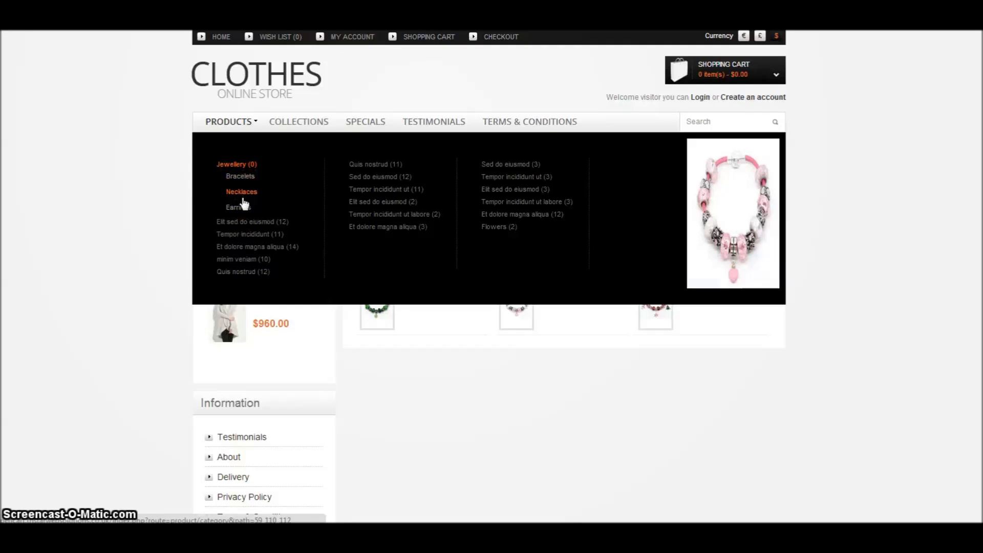
click(242, 193)
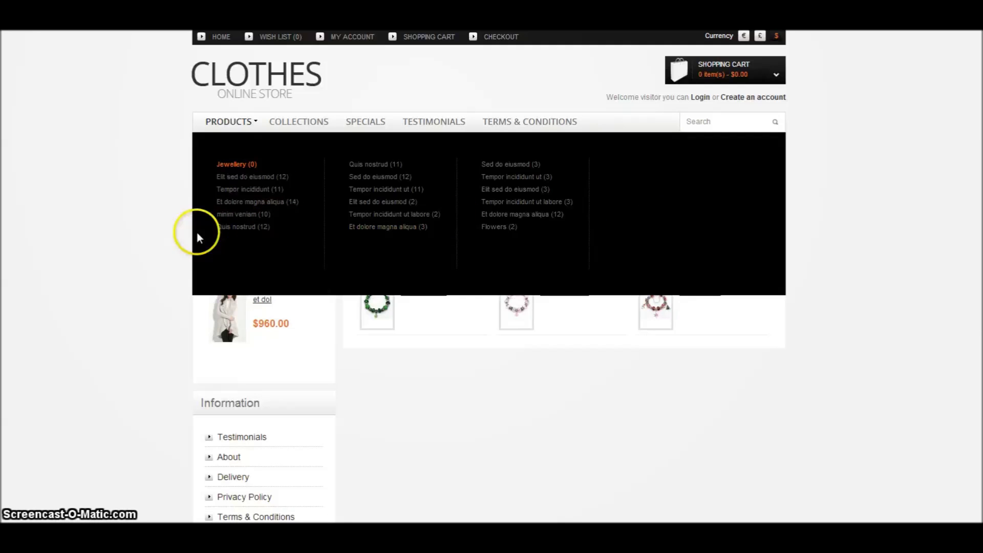
- Switch back to the OpenCart administration and start a new category named "Charm Bracelet"
mouse_move(237, 164)
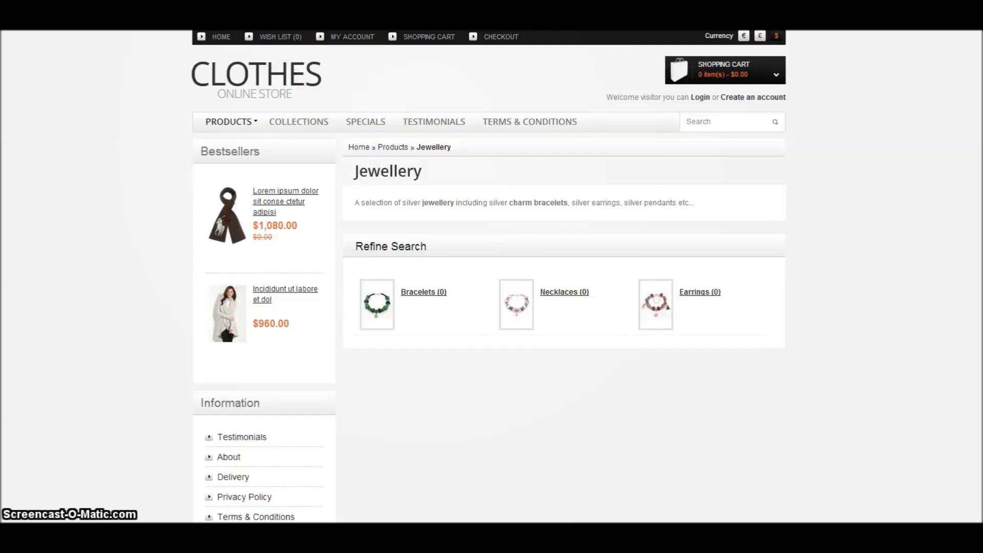
key(ctrl+Tab)
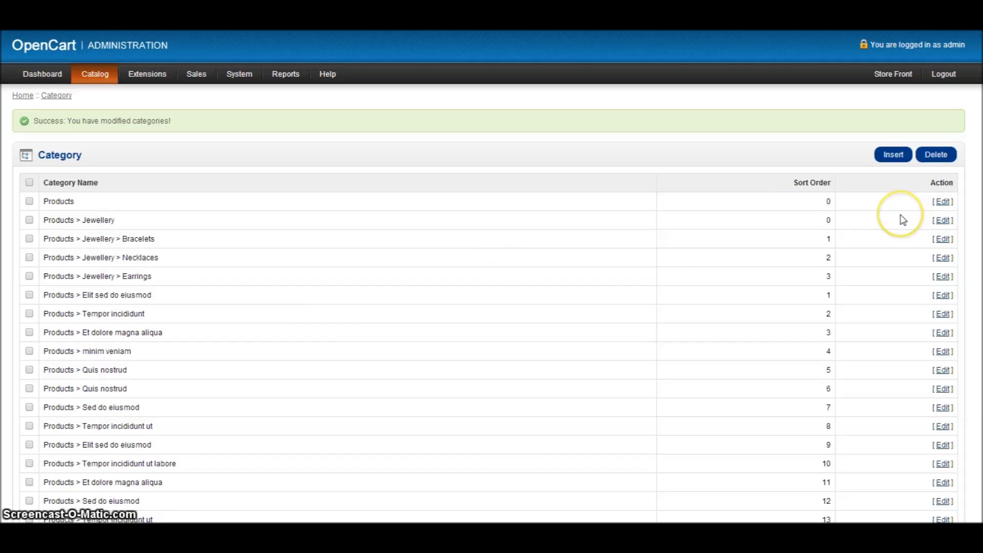
click(896, 160)
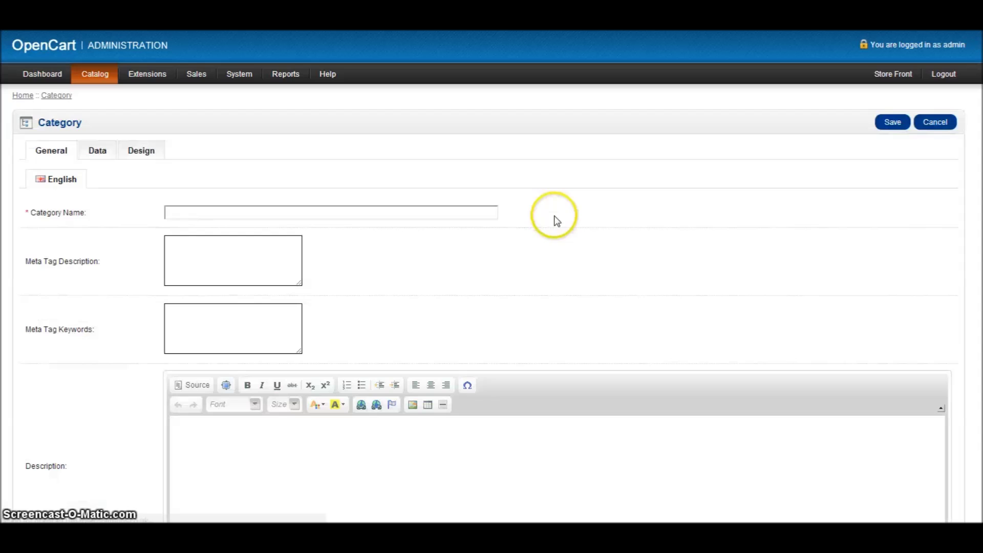
click(330, 210)
text(Charm)
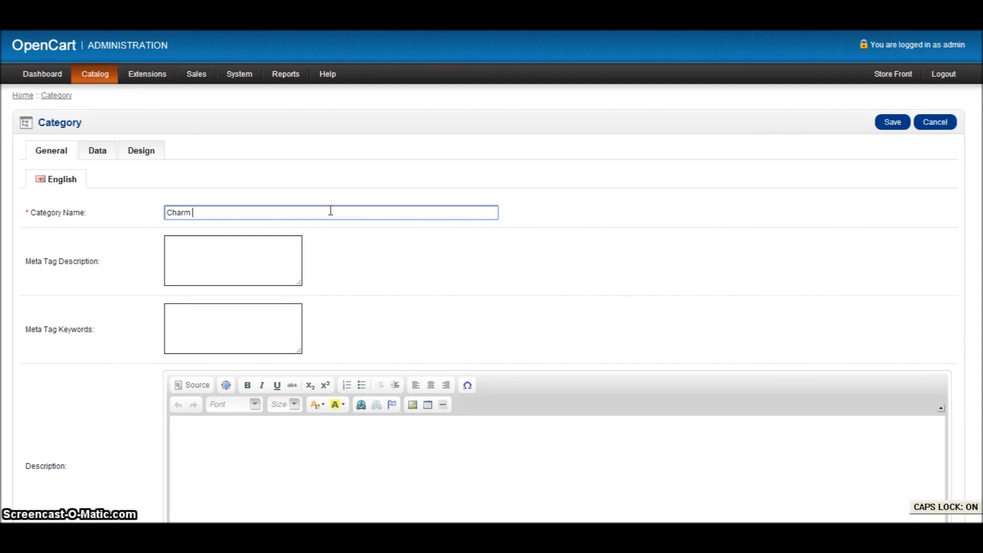
text( Bracelet)
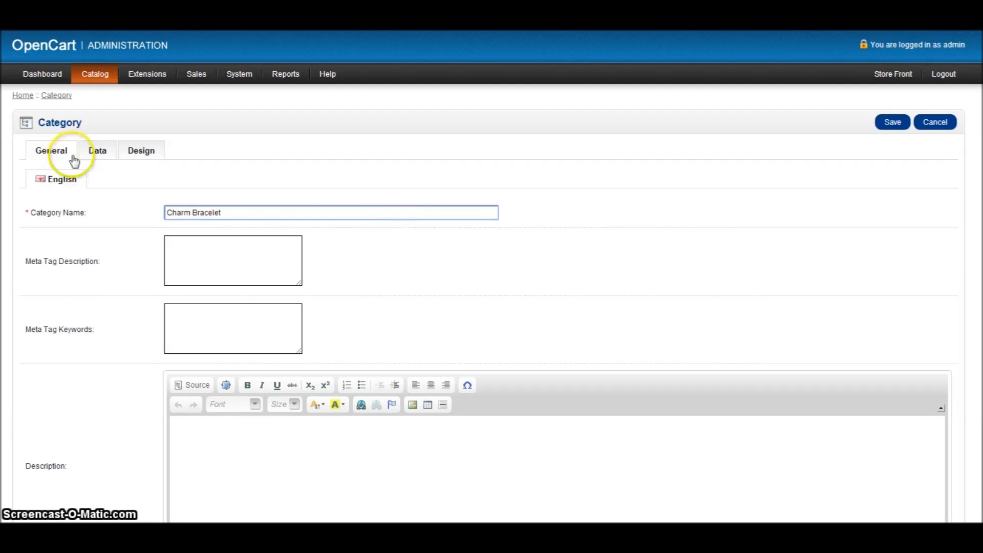
- Set the Charm Bracelet category's parent to "Products > Jewellery > Bracelets" and its SEO Keyword to "charm-bracelet"
click(96, 151)
click(274, 183)
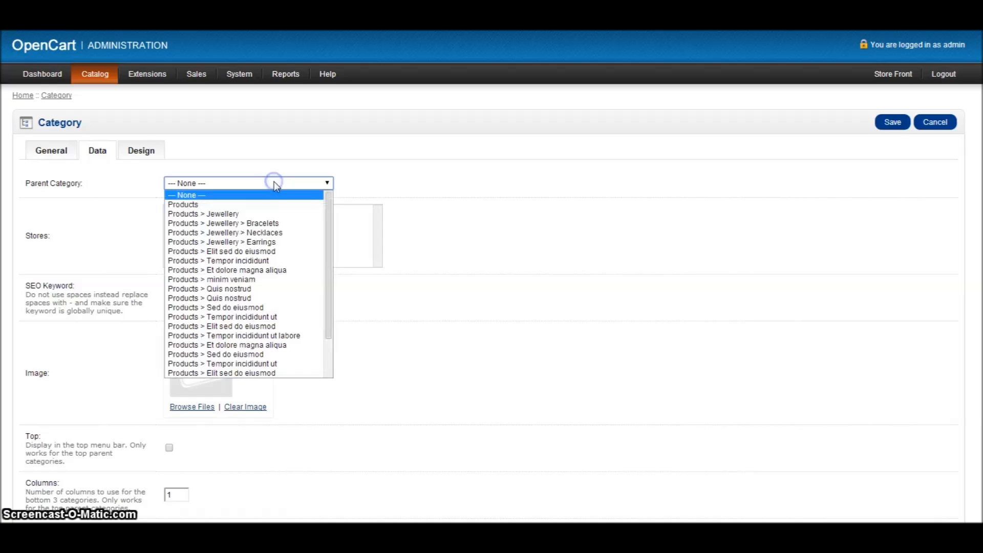
click(257, 226)
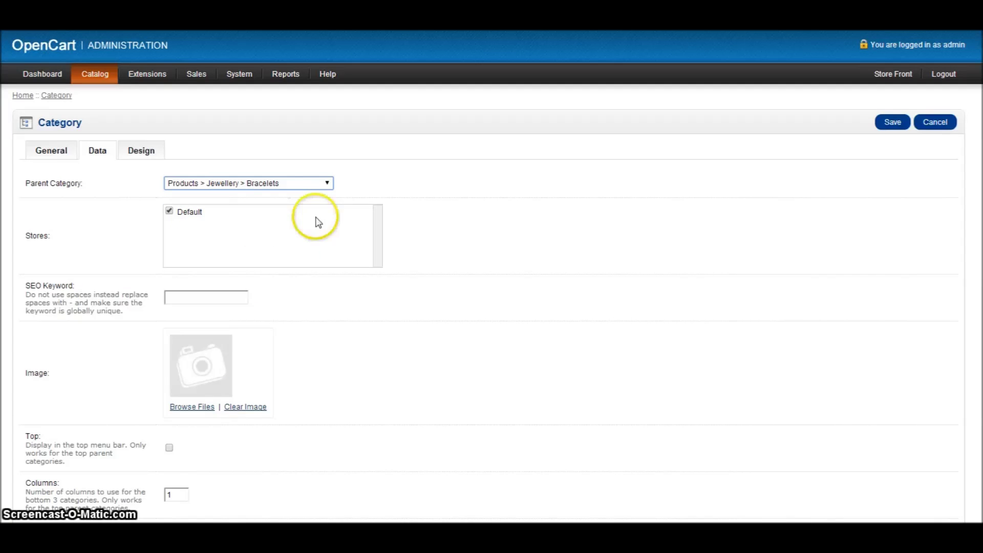
click(201, 297)
text(charm-bracelet)
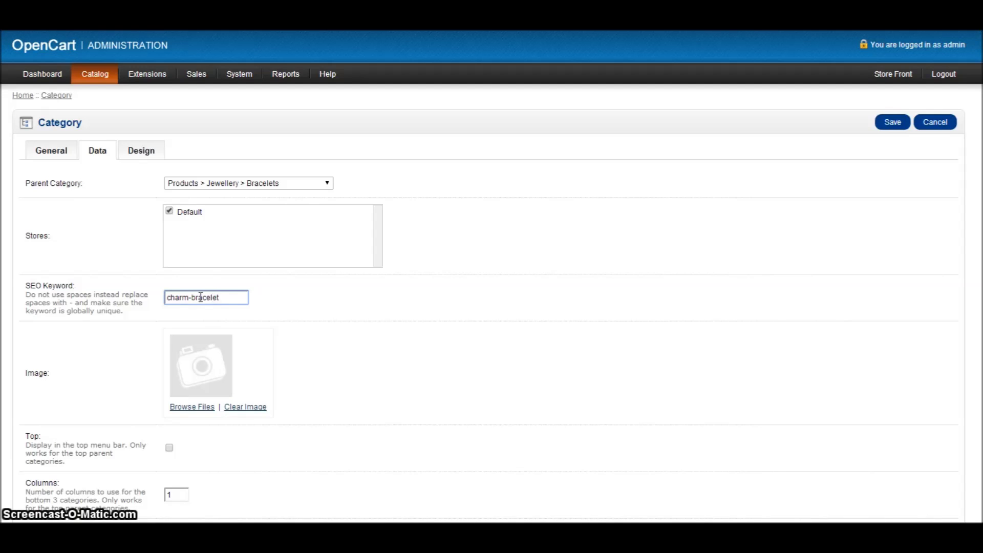
click(253, 294)
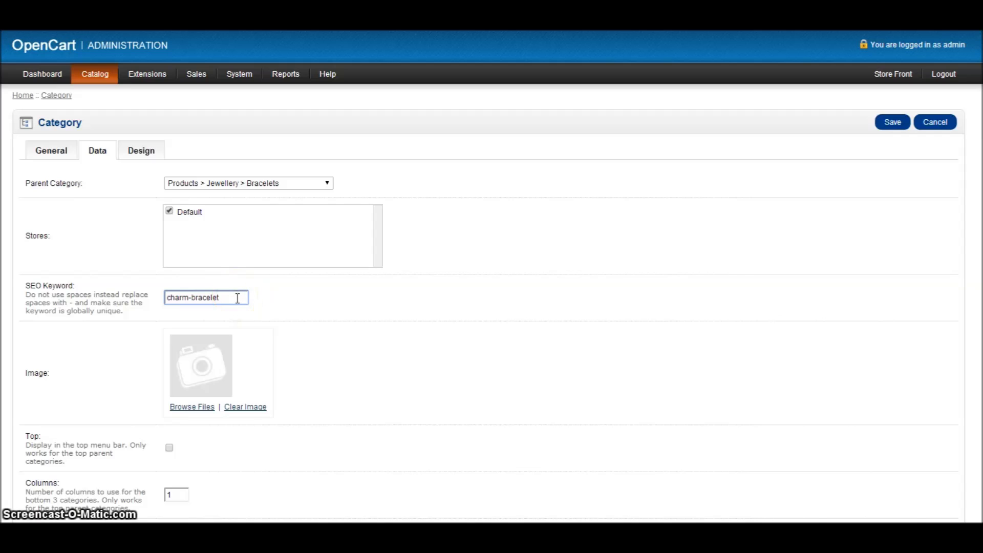
click(208, 300)
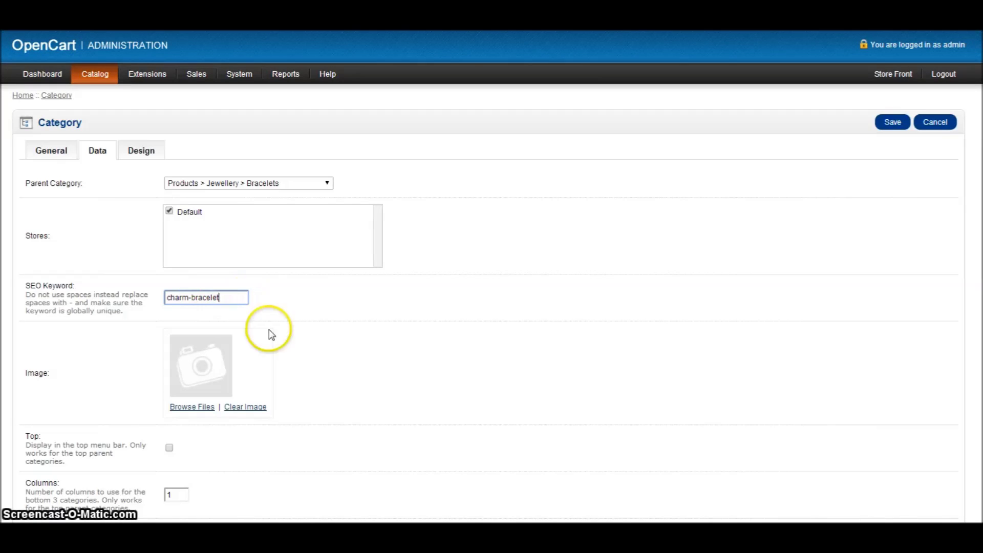
- Review the remaining data settings of the Charm Bracelet category and save it
scroll(287, 384, down, 1)
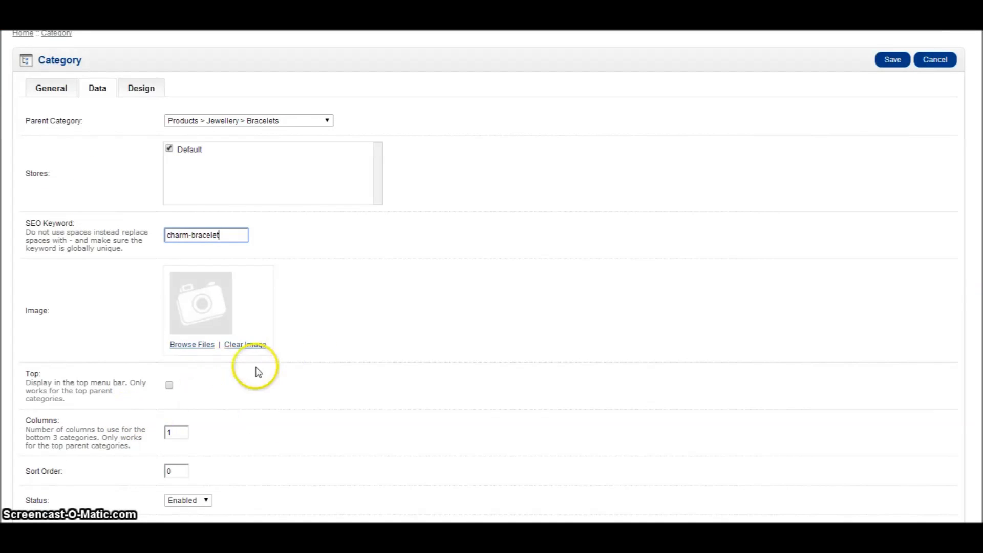
scroll(310, 408, down, 2)
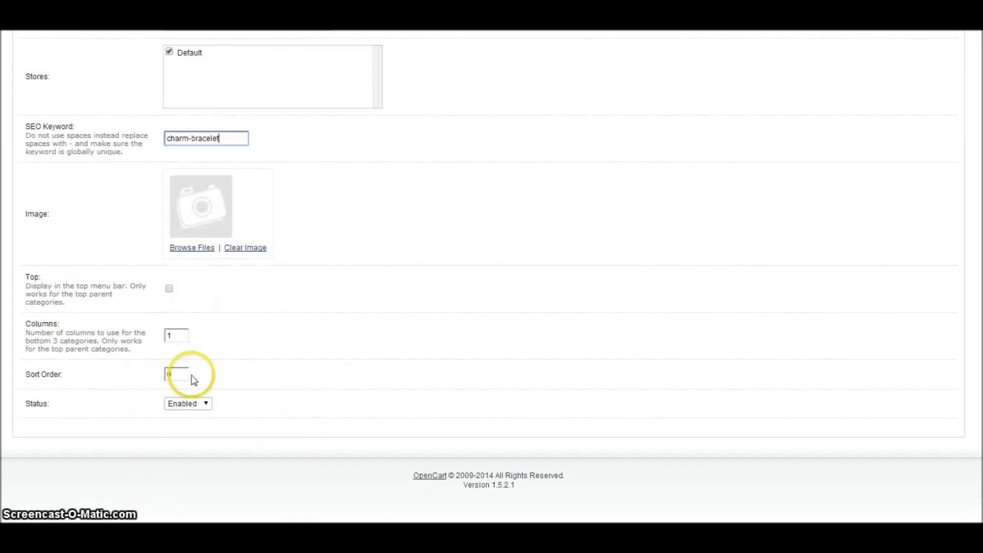
scroll(829, 169, up, 3)
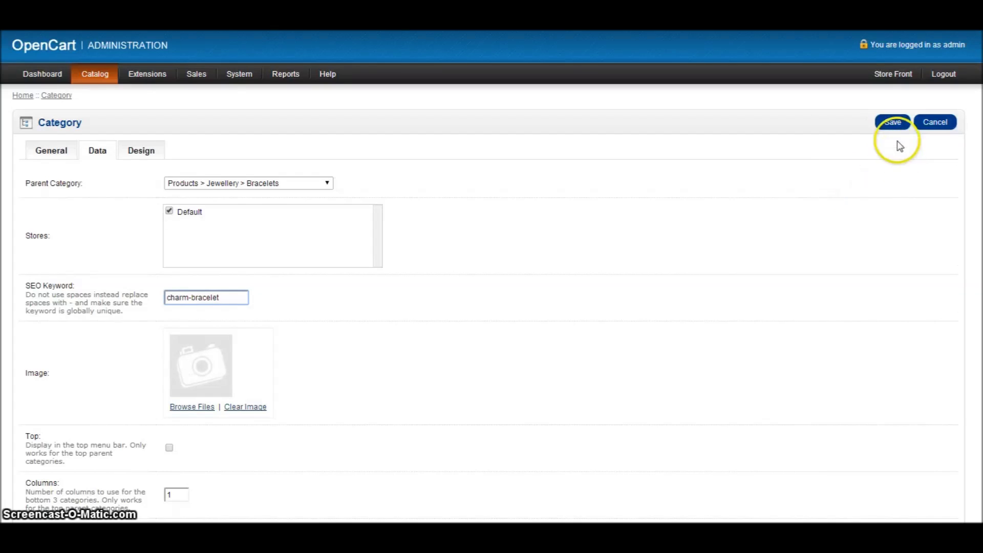
click(899, 132)
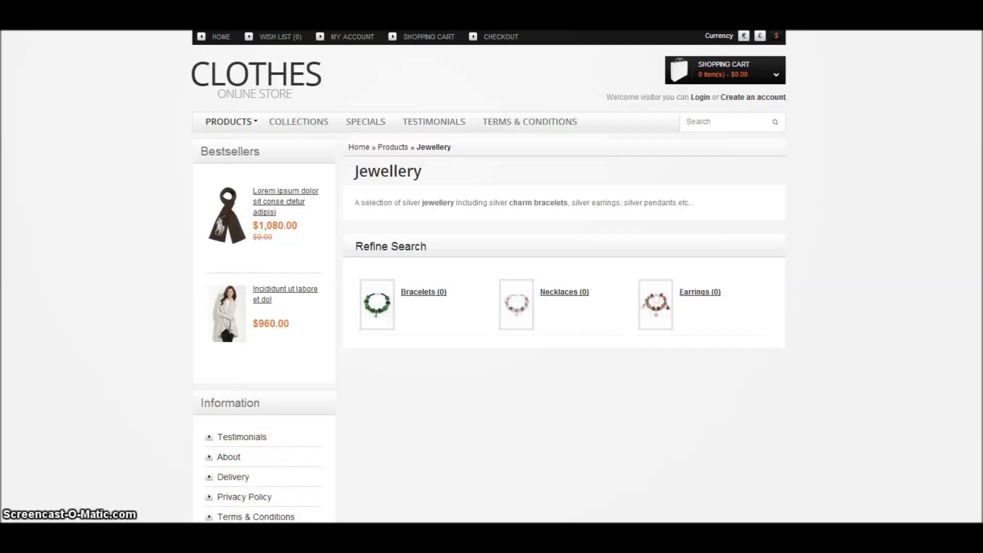
- Reload the store front and open the Bracelets category under Products > Jewellery to check its subcategories on the page and in the navigation
mouse_move(478, 204)
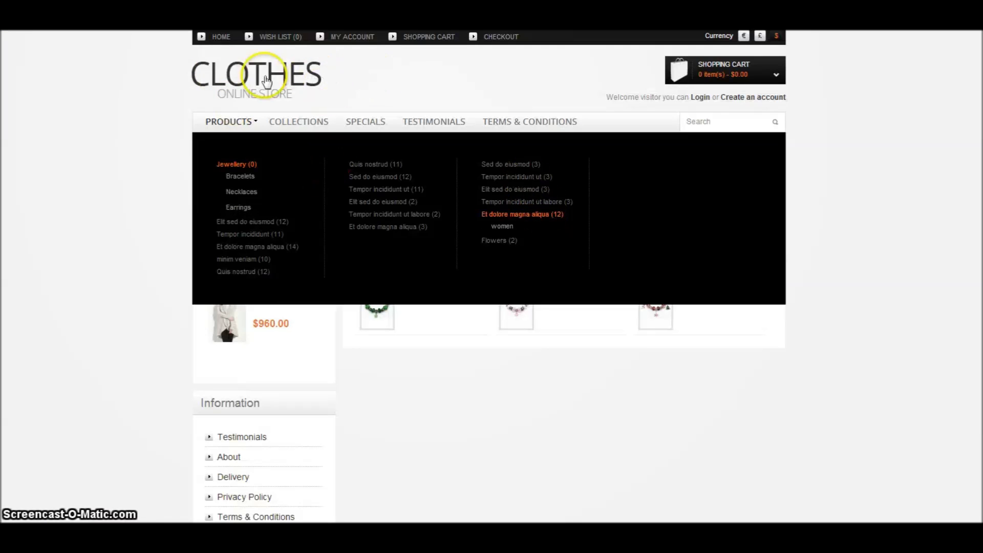
key(F5)
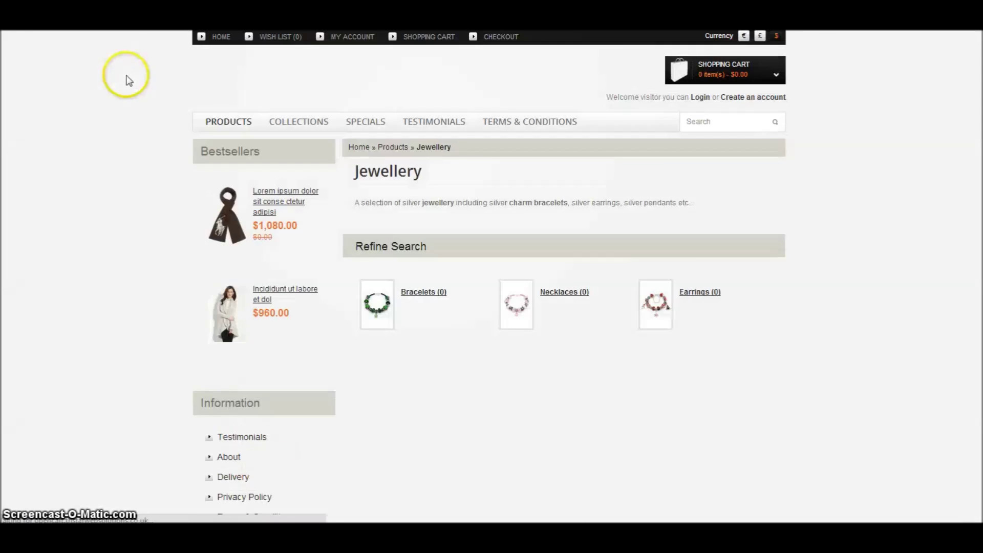
mouse_move(260, 135)
mouse_move(240, 165)
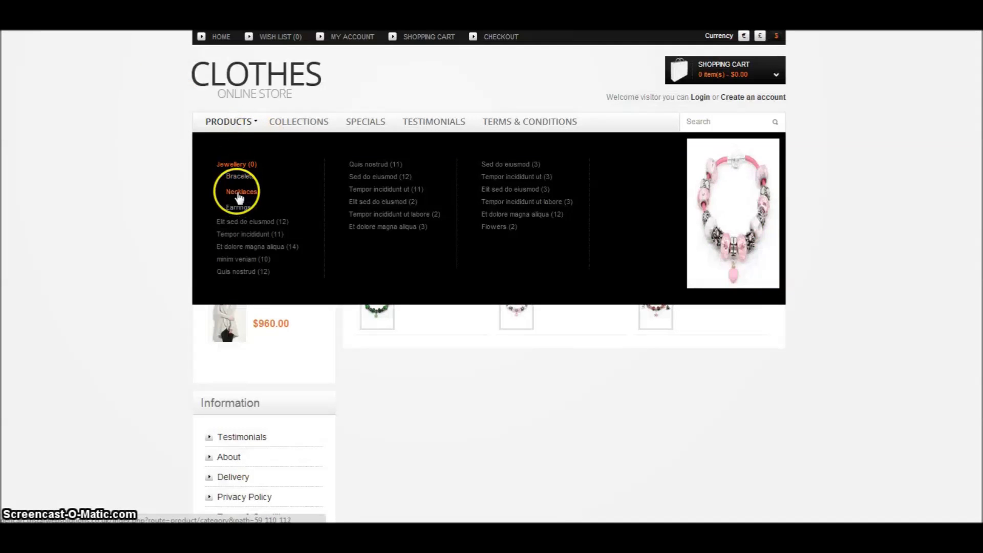
click(244, 176)
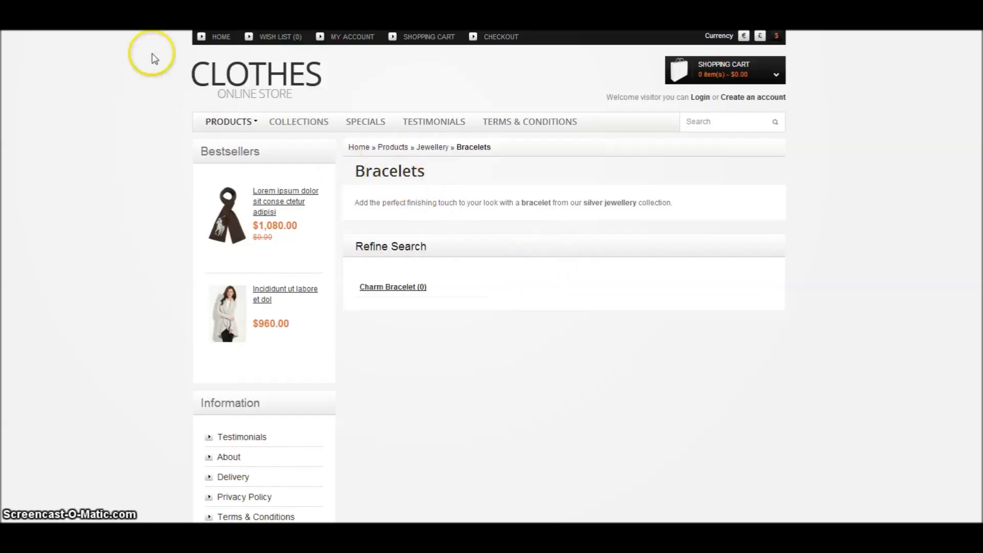
mouse_move(179, 103)
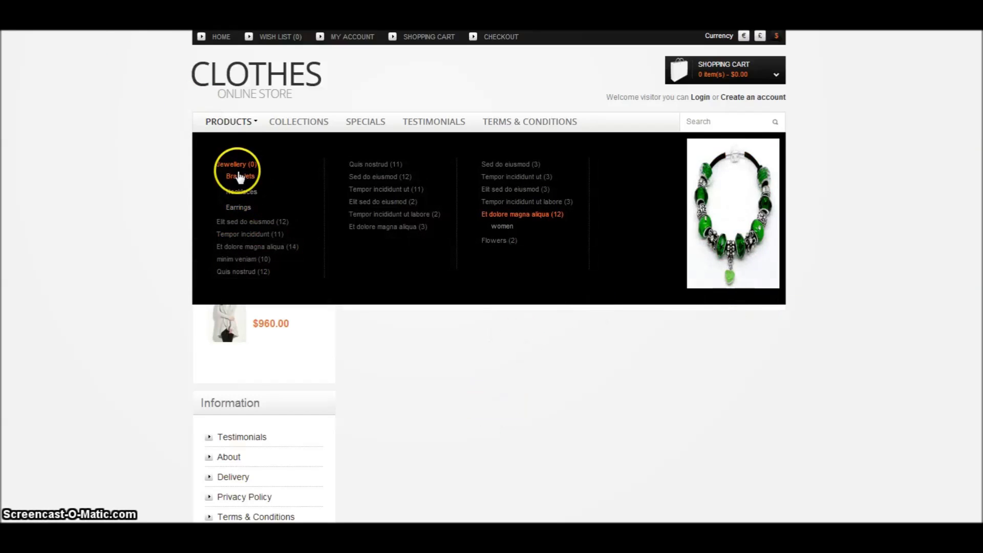